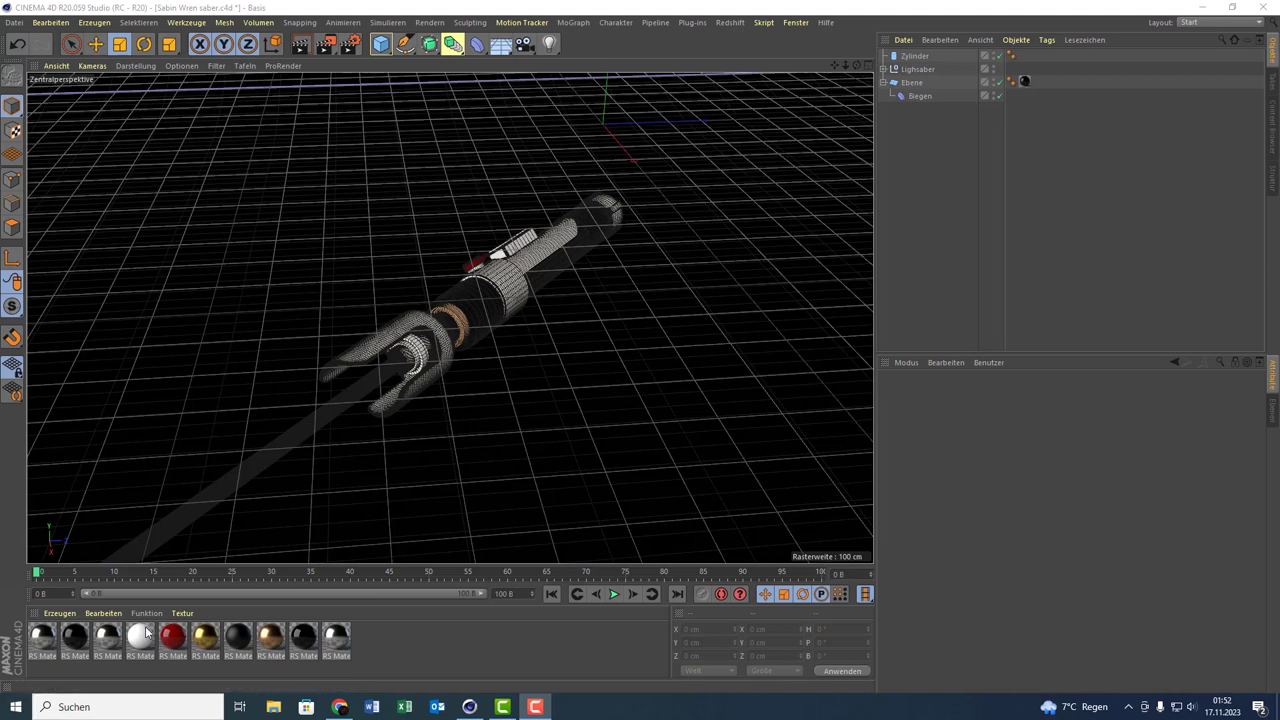
- Create a new Redshift Incandescent material and open its shader graph
left_click(59, 614)
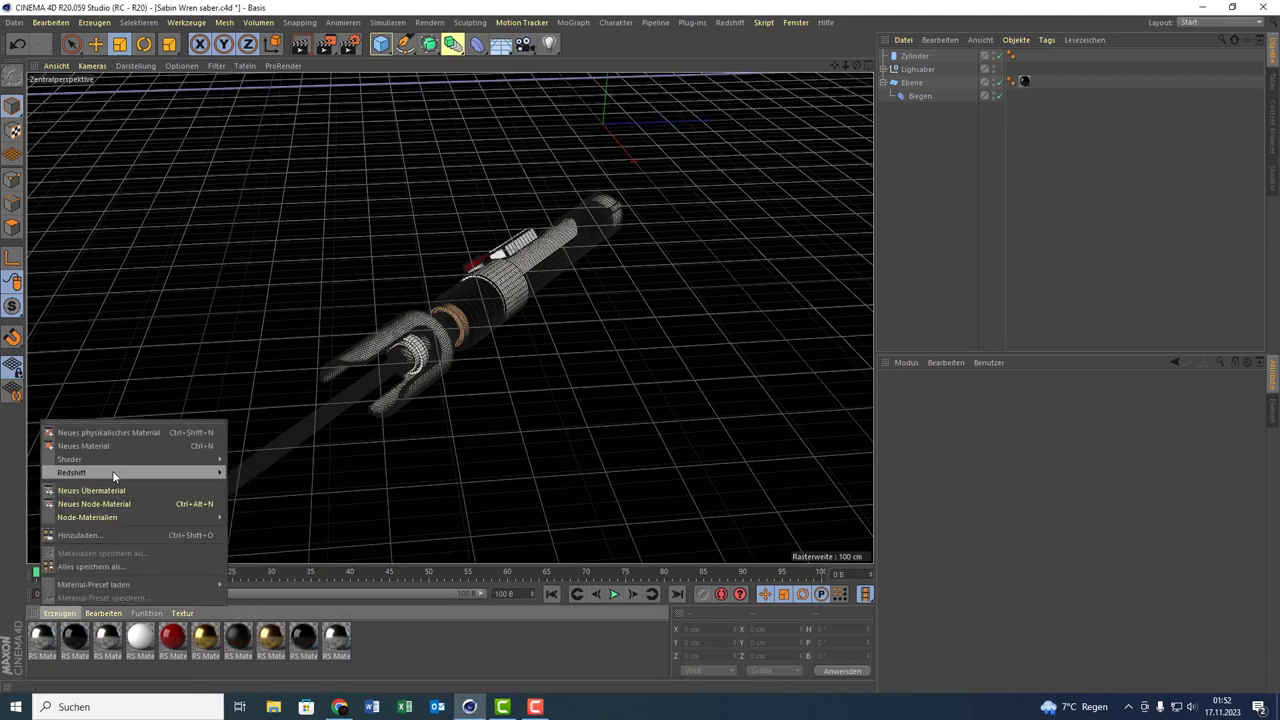
mouse_move(245, 472)
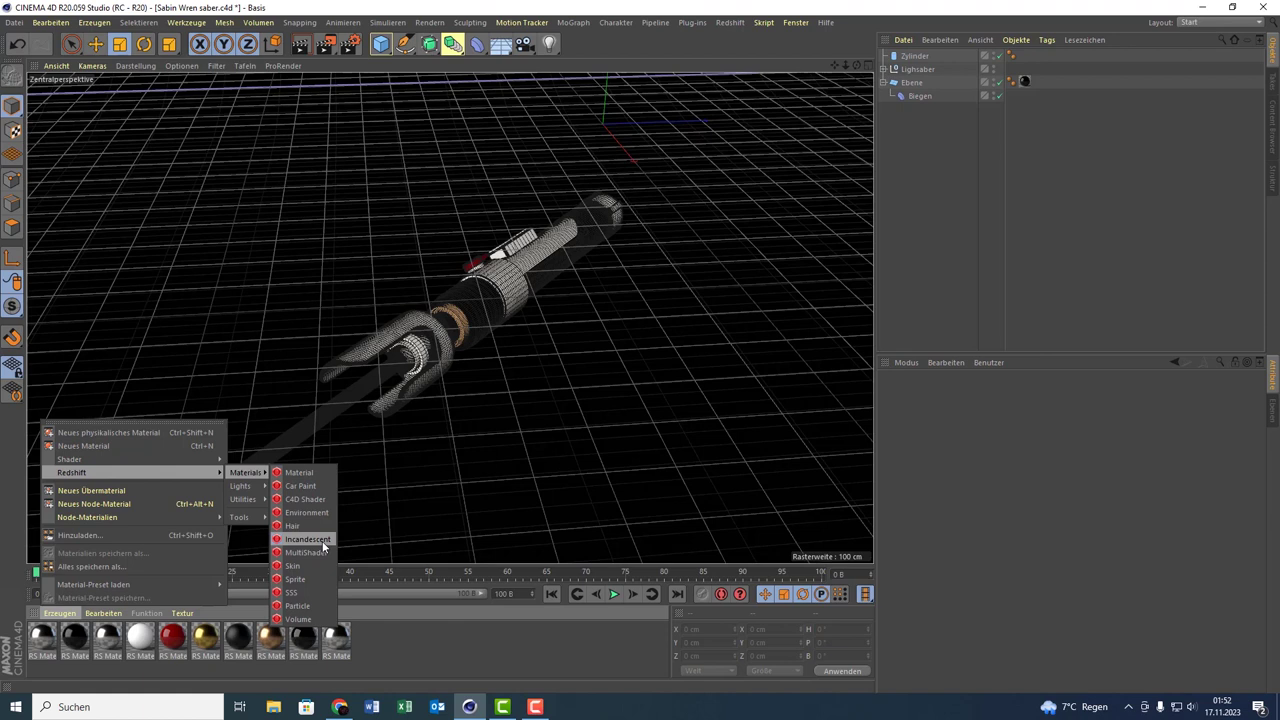
left_click(323, 545)
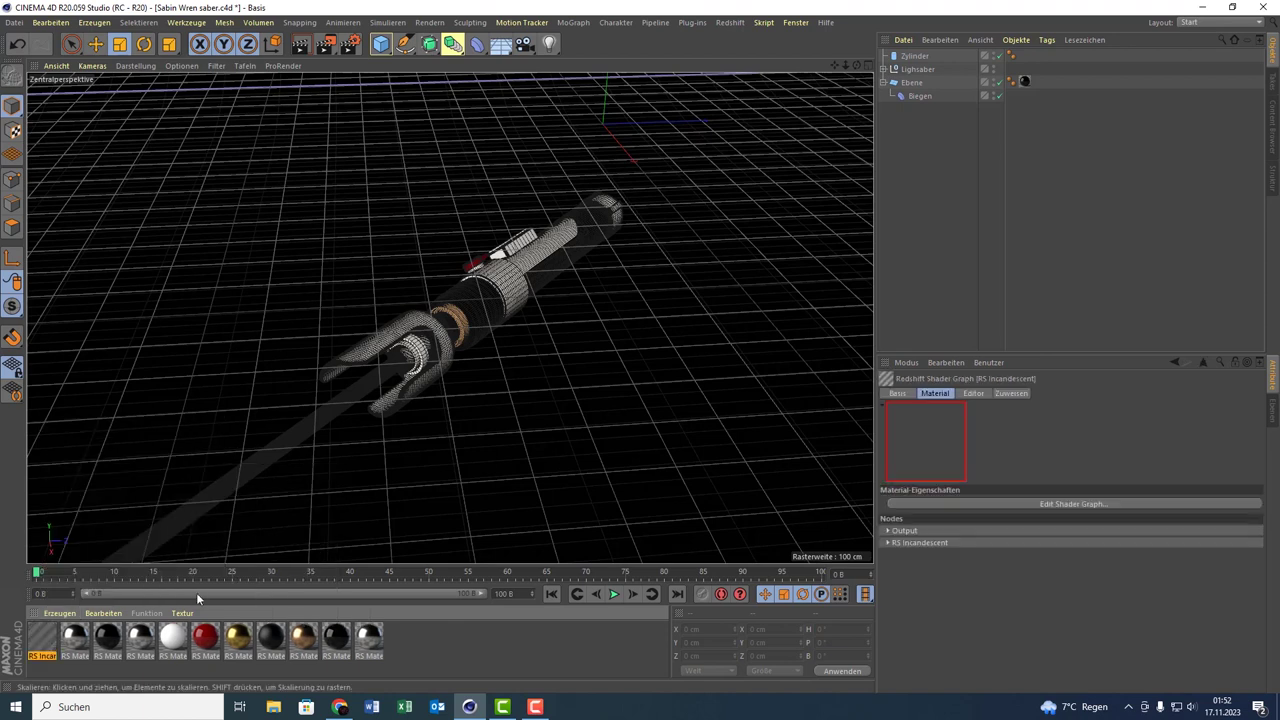
double_click(37, 640)
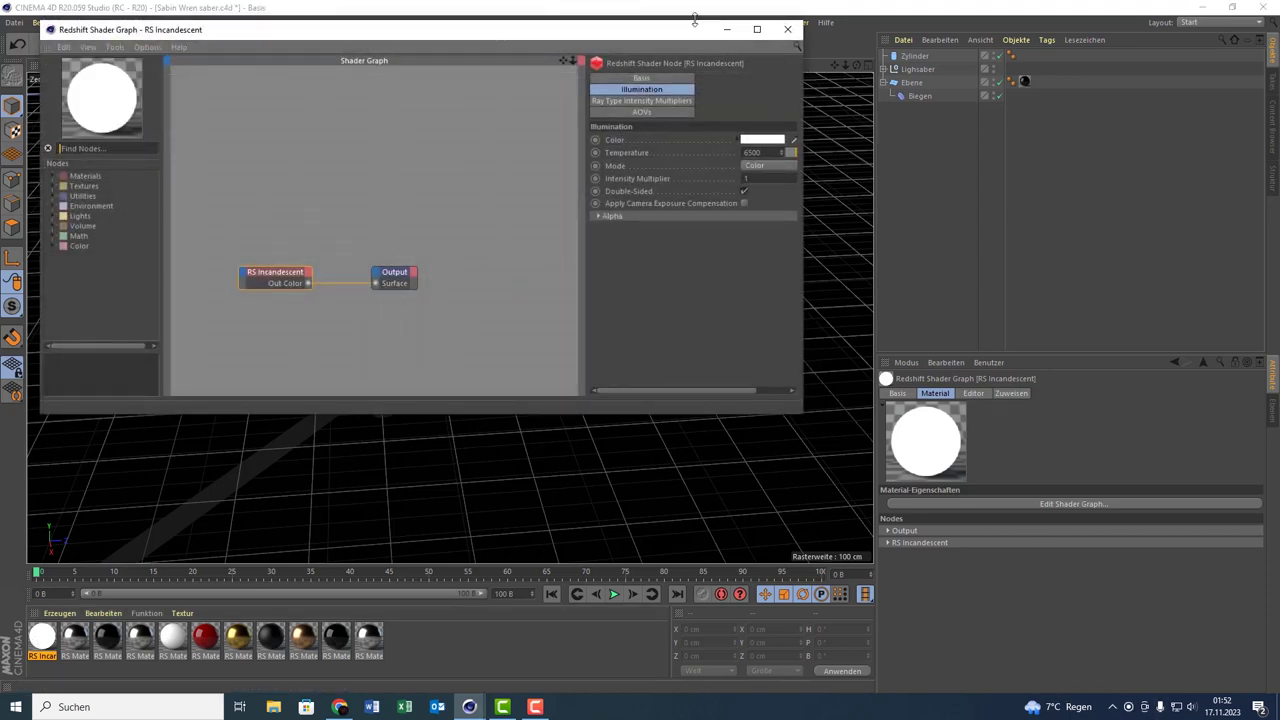
left_click_drag(690, 25, 619, 143)
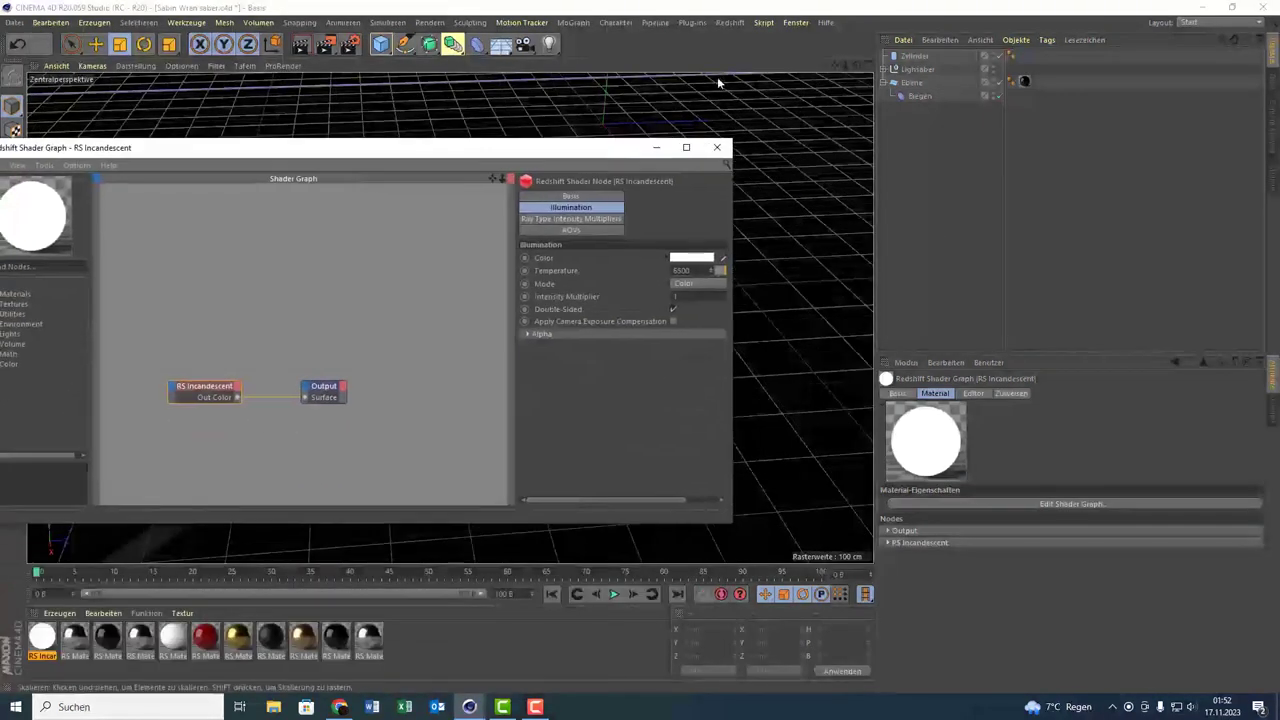
- Open the Redshift RenderView and start a preview render of the lightsaber
left_click(738, 22)
left_click(744, 122)
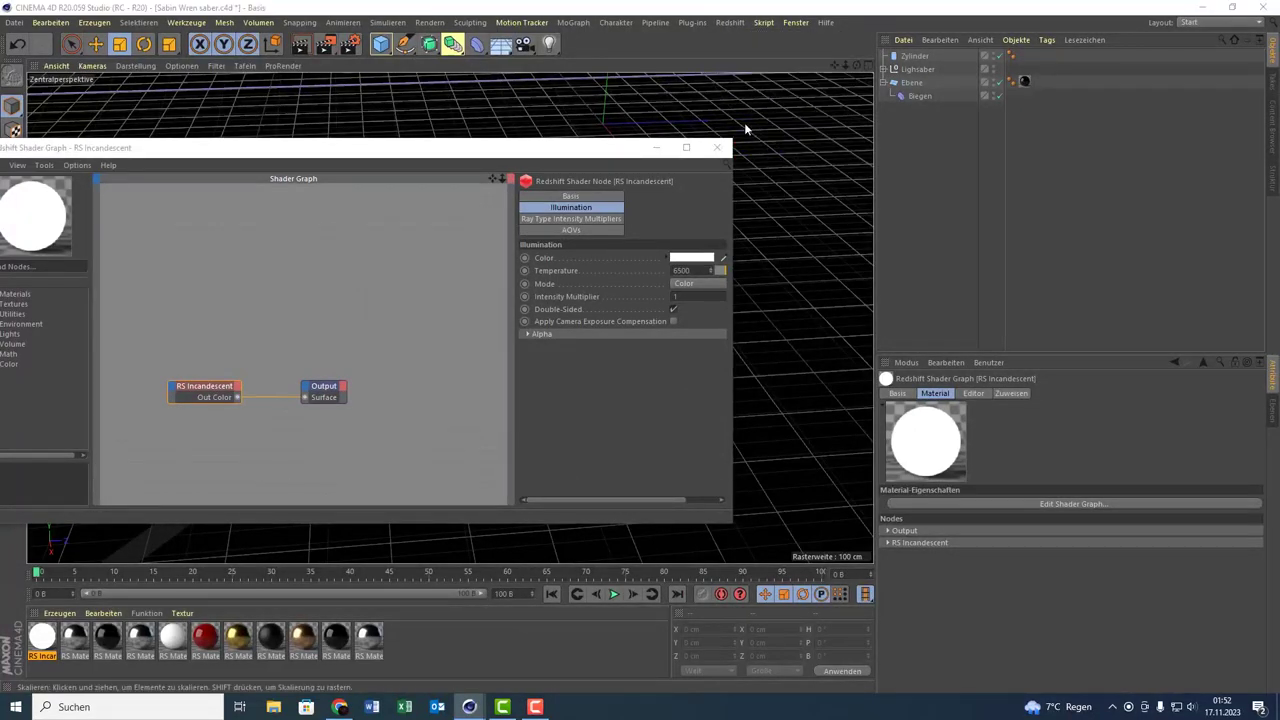
left_click(757, 163)
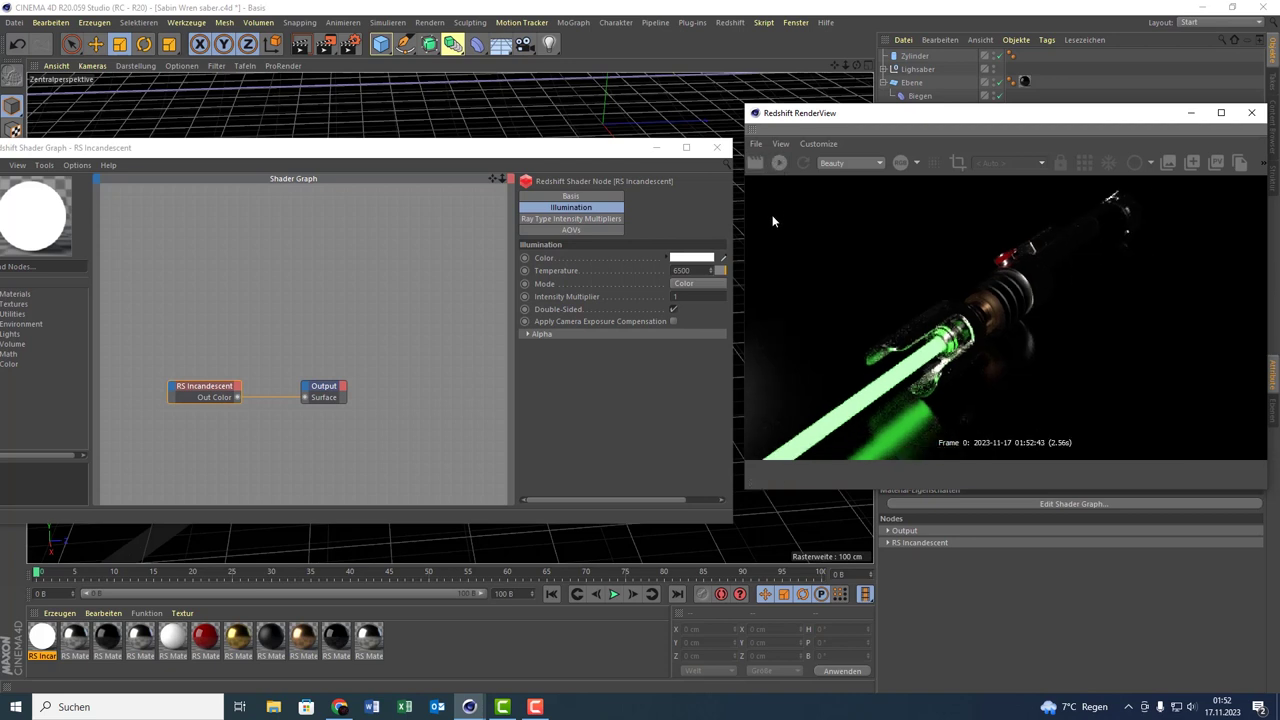
- Drag RS Incandescent onto the Zylinder object, refresh the preview, and reposition the shader graph
left_click(779, 164)
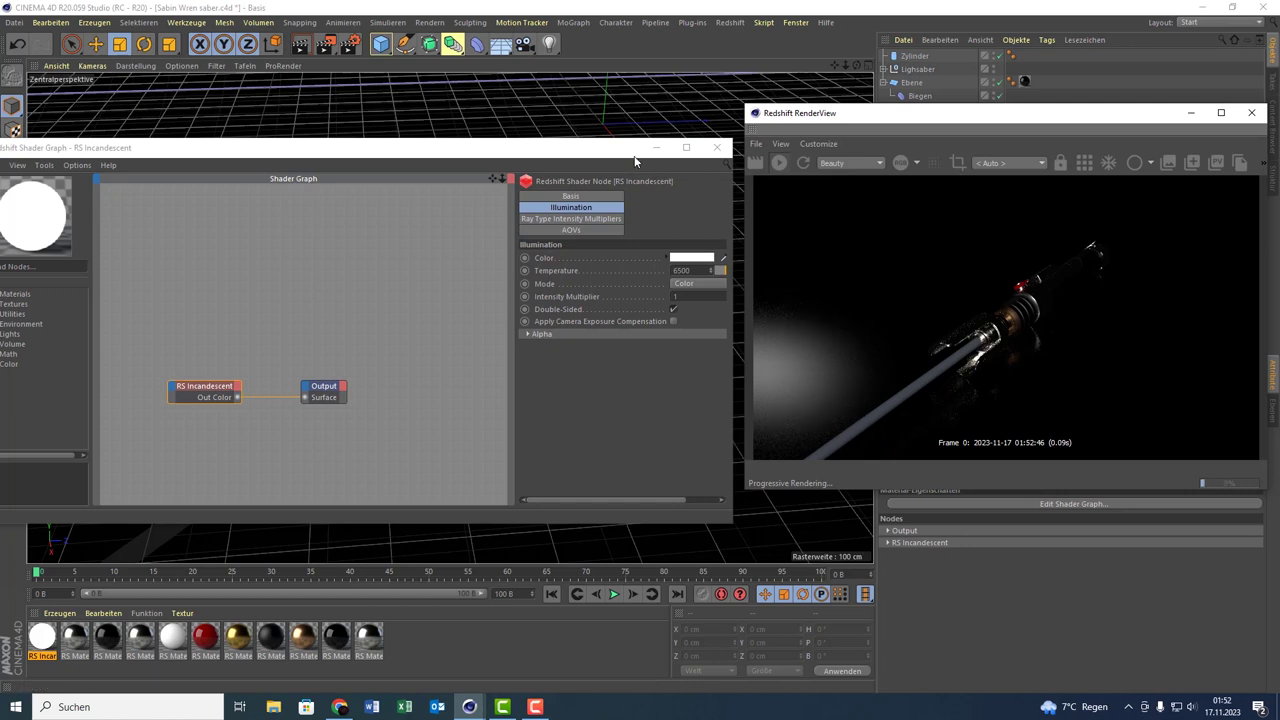
left_click(47, 636)
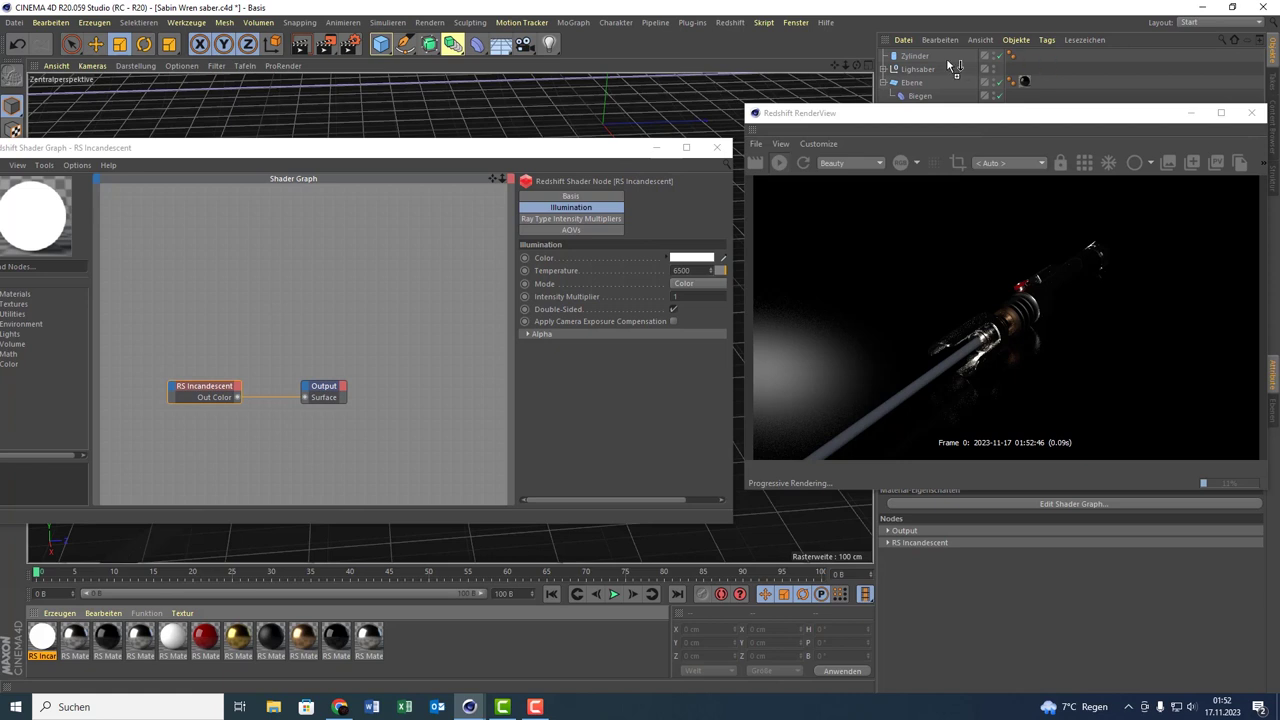
left_click_drag(950, 65, 922, 56)
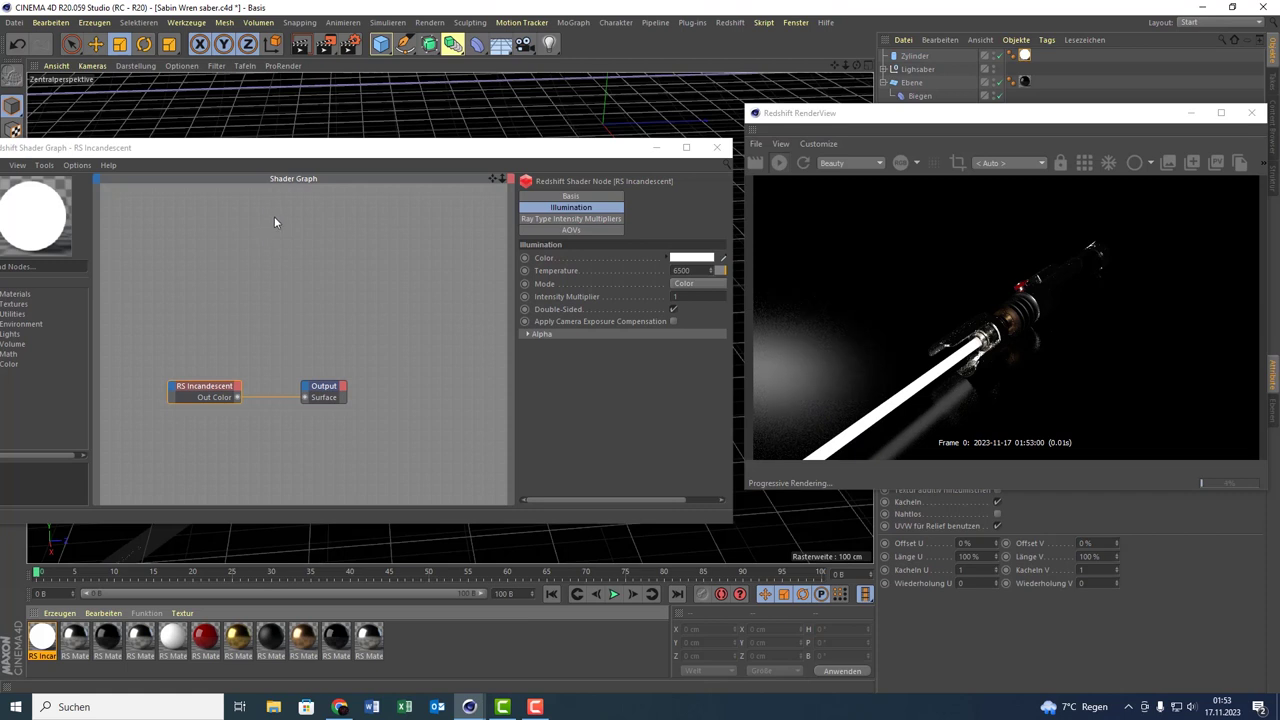
left_click(248, 148)
left_click_drag(248, 148, 324, 140)
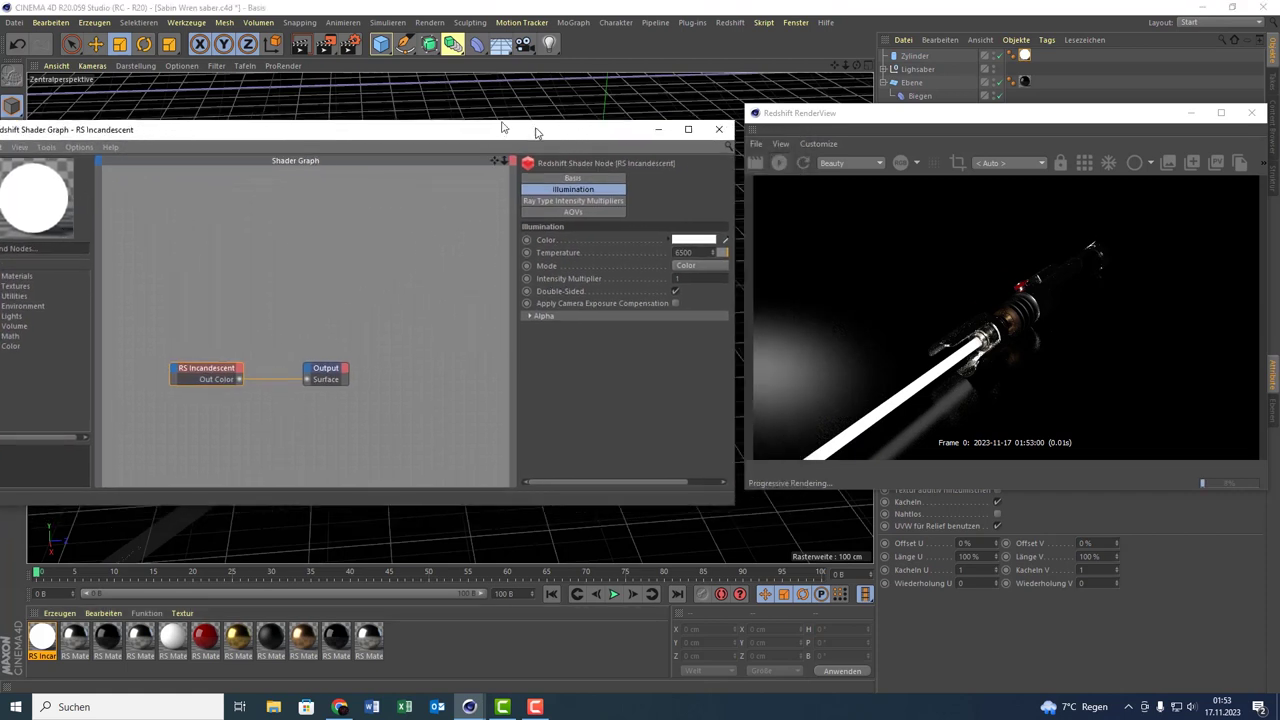
left_click_drag(612, 140, 484, 118)
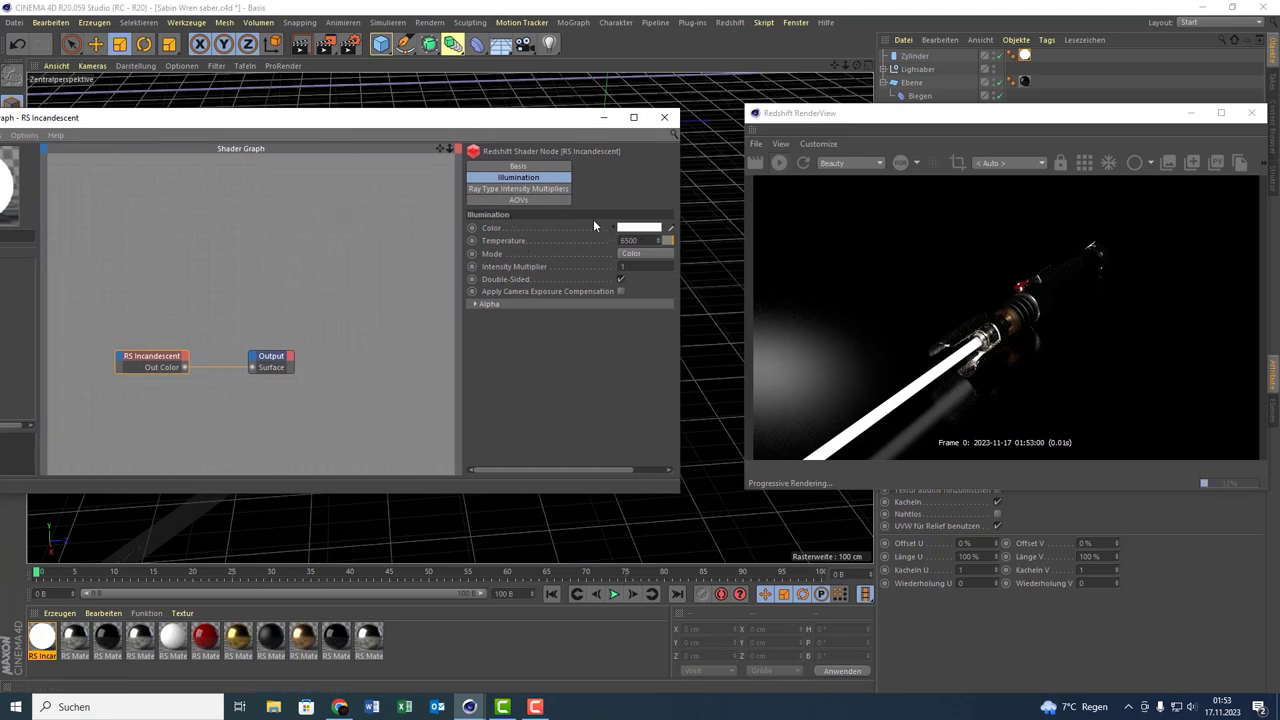
- Set the RS Incandescent colour to hue about 123° and saturation 100%, keeping brightness 100%
left_click(628, 229)
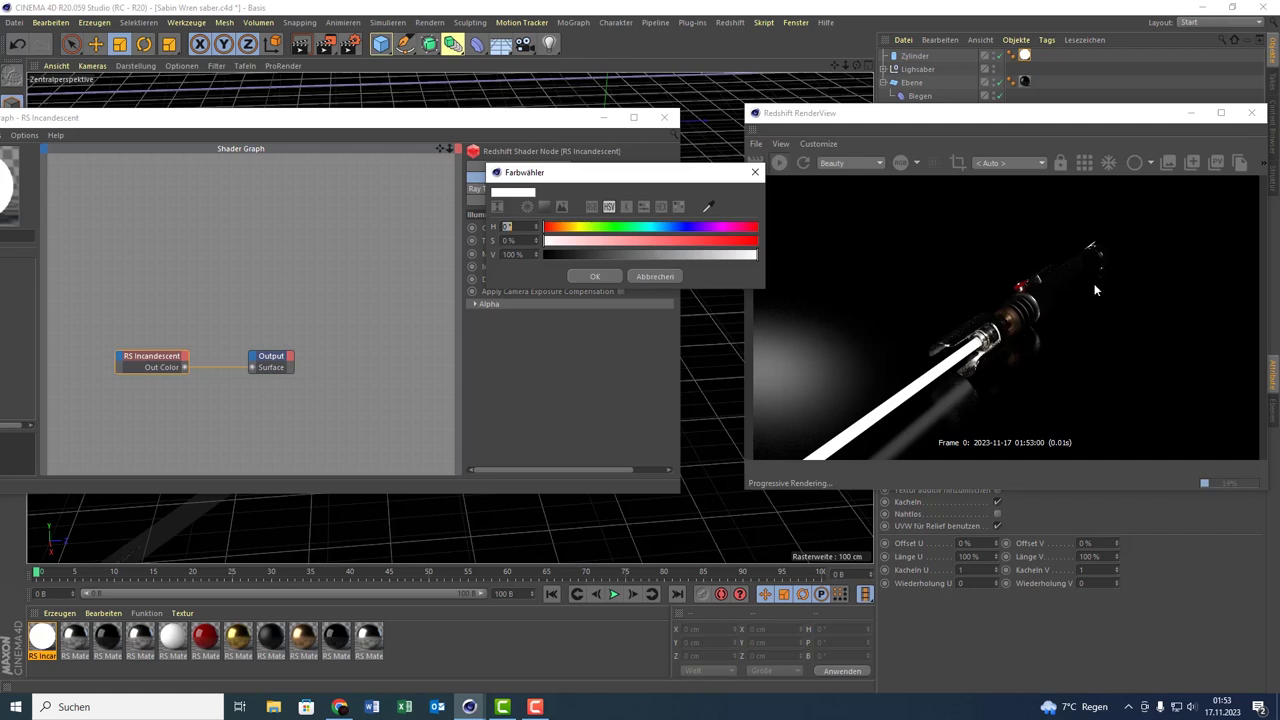
left_click(618, 229)
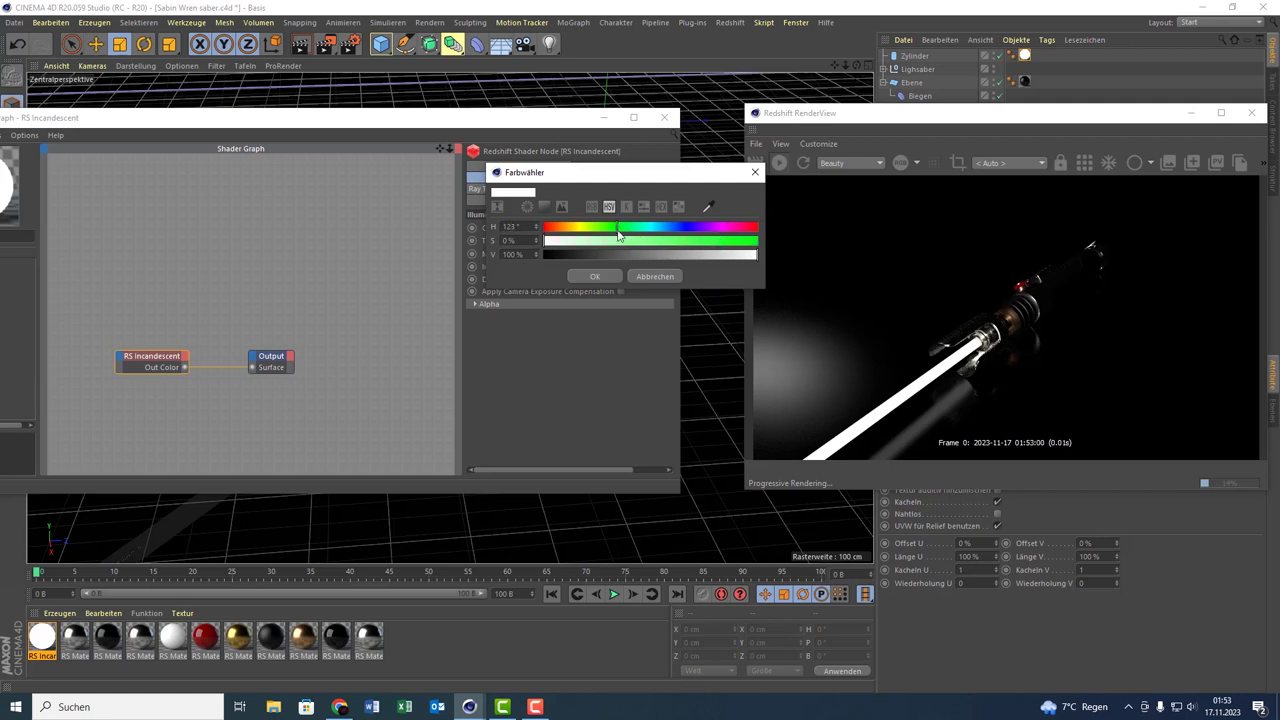
left_click_drag(676, 241, 801, 236)
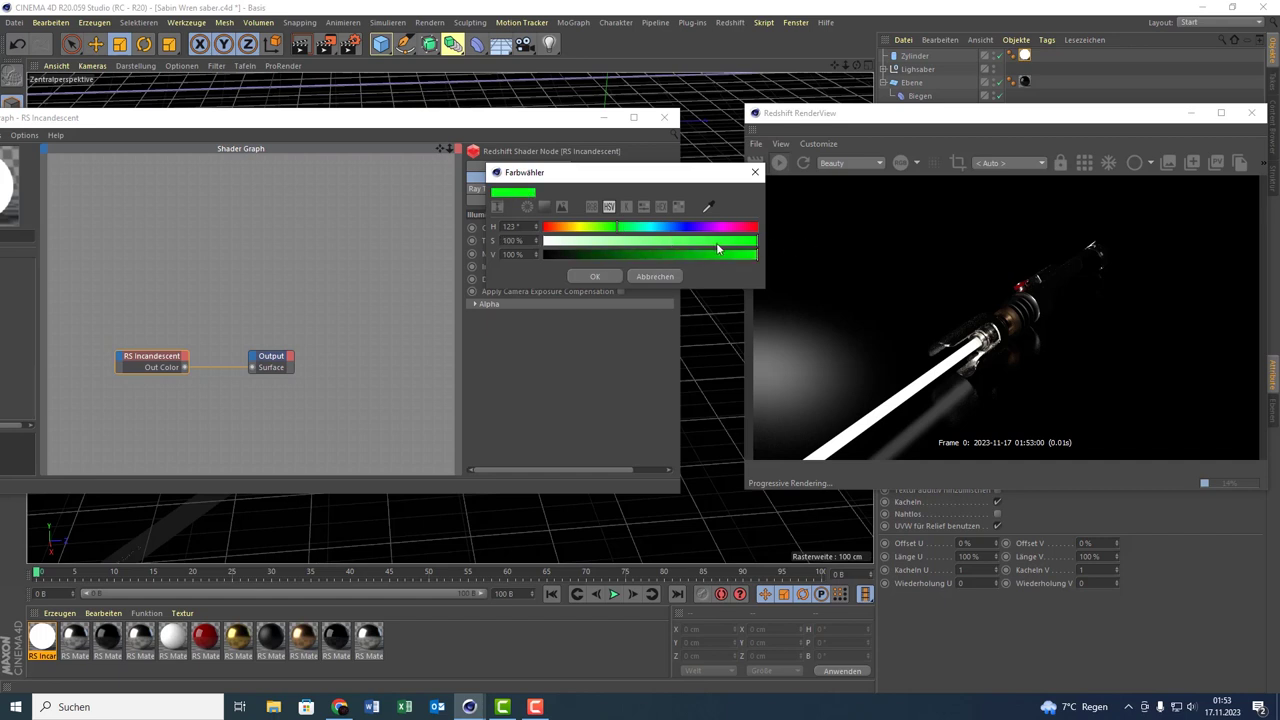
left_click_drag(707, 254, 780, 254)
left_click(592, 274)
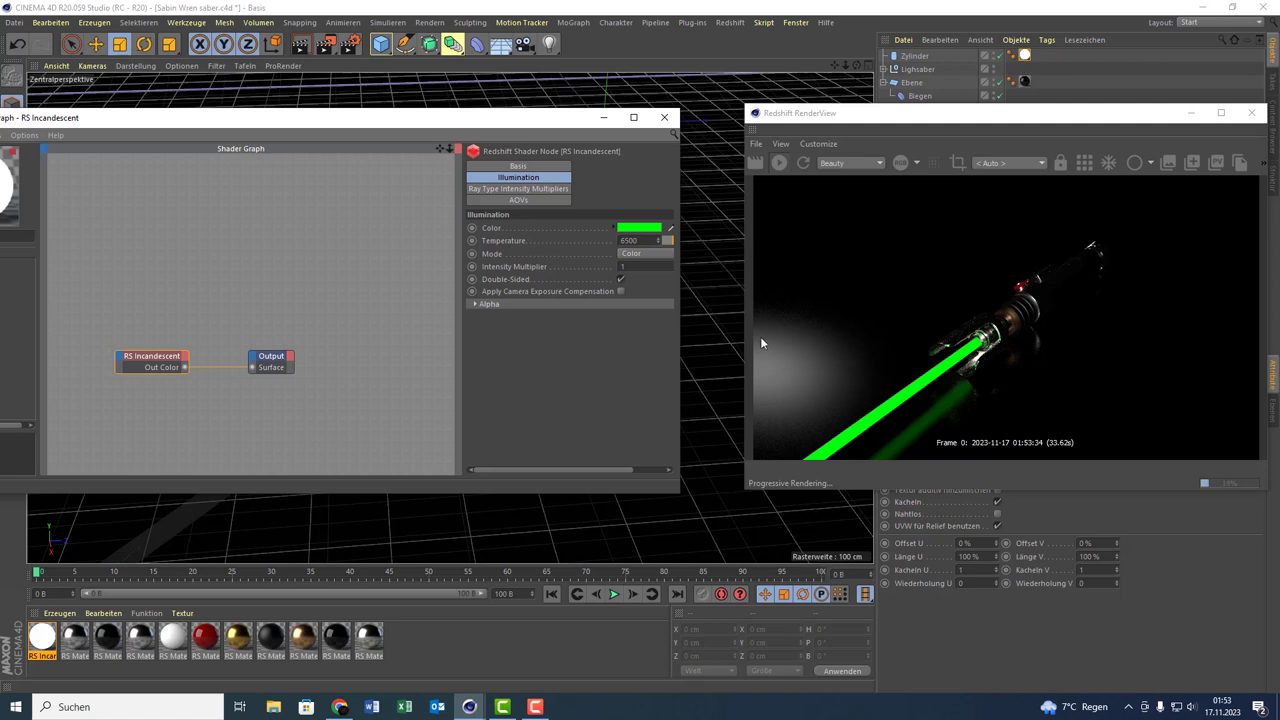
- Fine-tune the green saturation in the colour picker and move the render preview aside
left_click(651, 231)
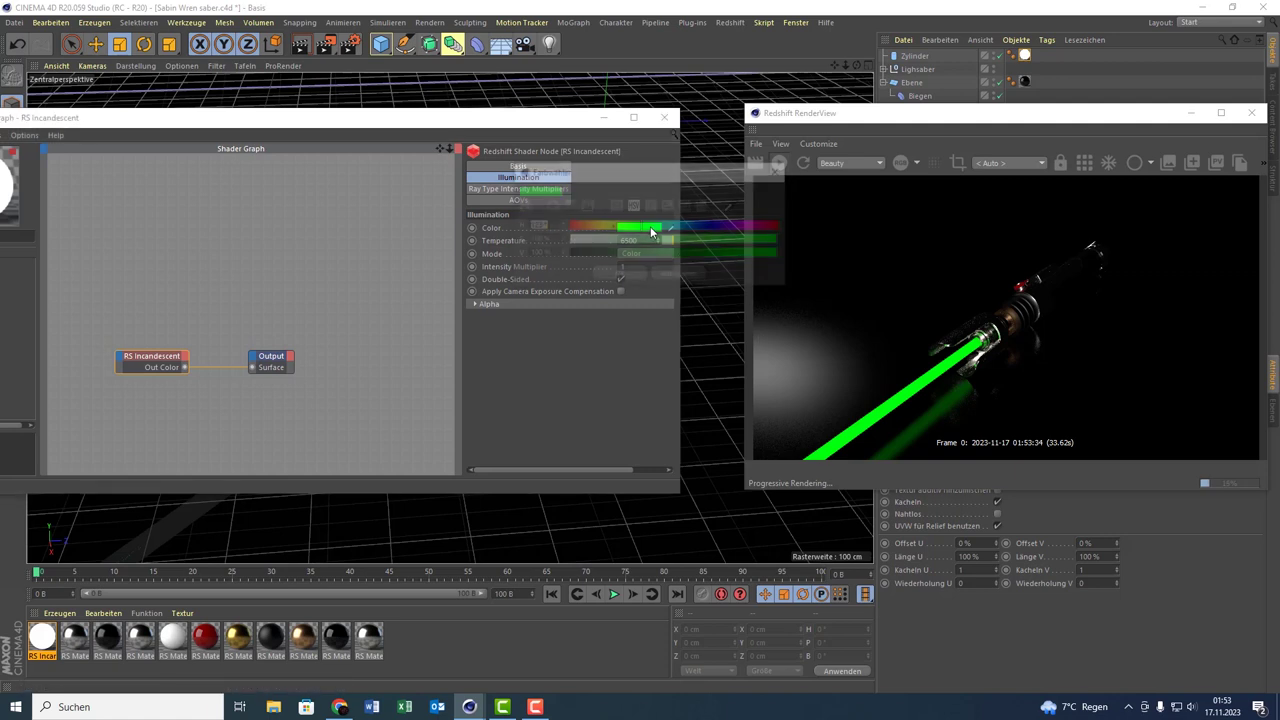
left_click(725, 243)
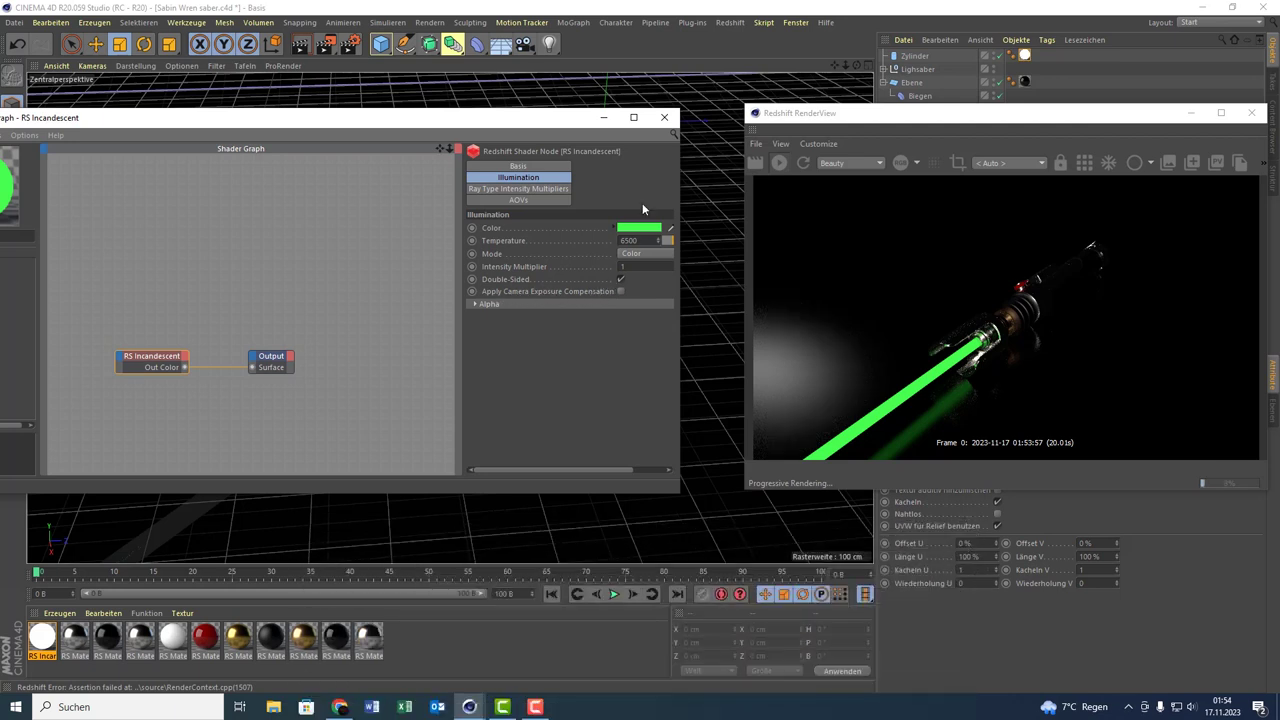
mouse_move(887, 115)
left_mouse_down()
mouse_move(437, 212)
mouse_move(421, 180)
left_mouse_up()
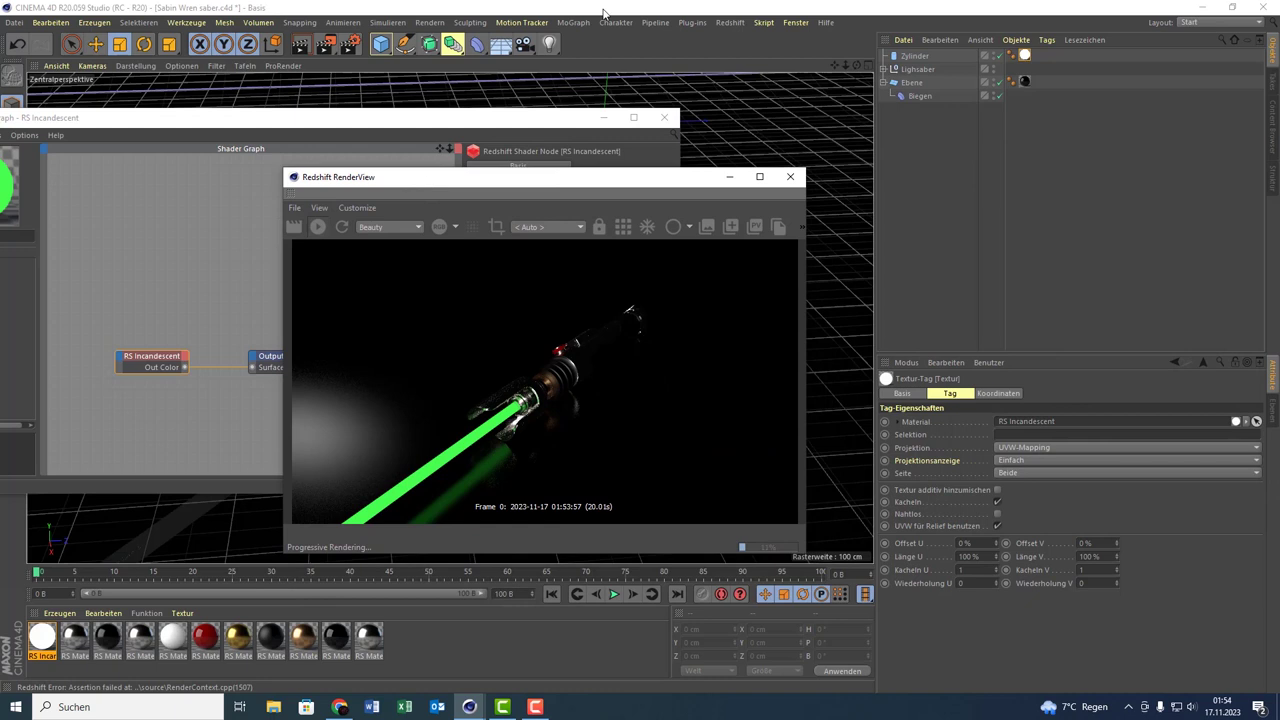
- Add a Redshift Standard camera and tick Override and Enabled in its Bloom tab
left_click(731, 23)
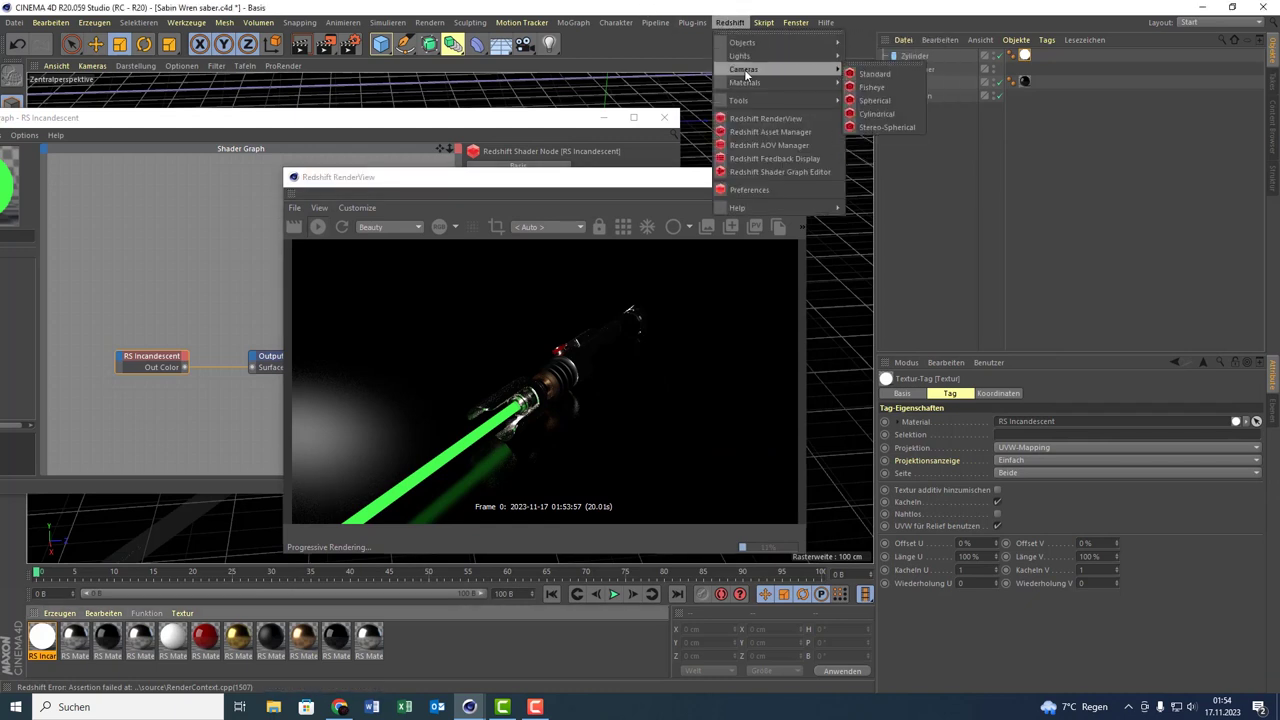
mouse_move(745, 69)
left_click(870, 87)
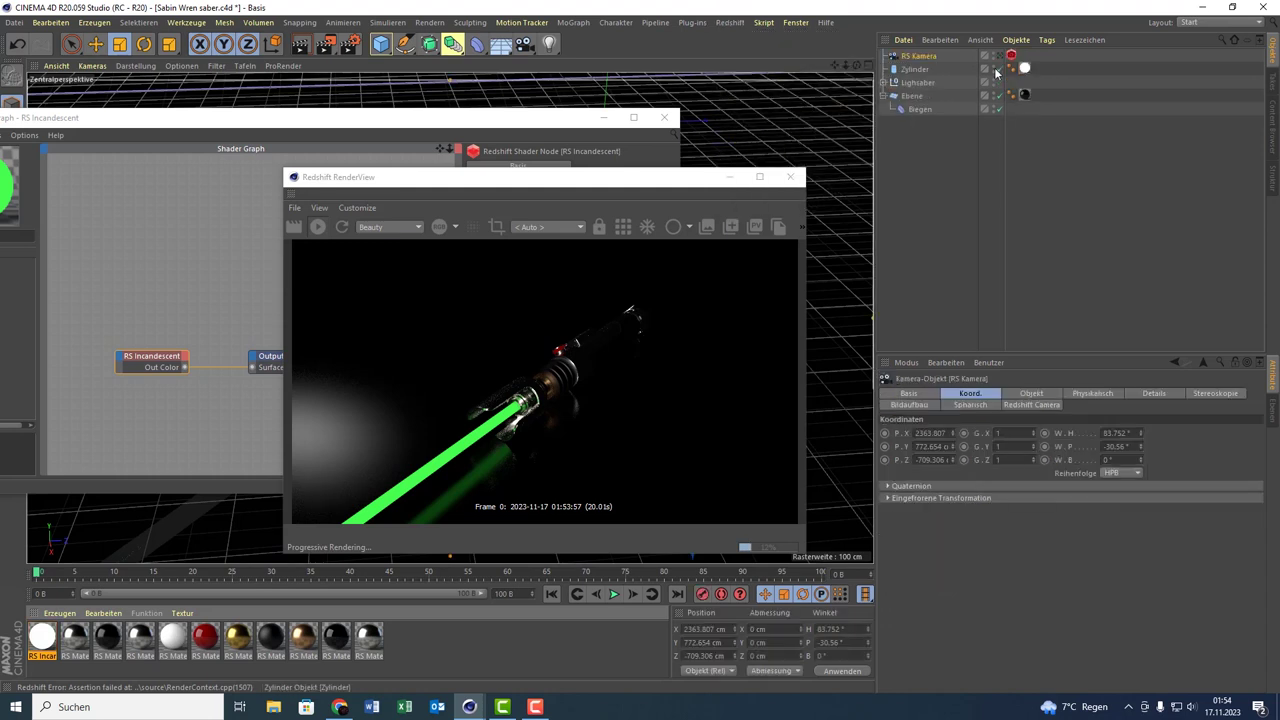
left_click(1011, 55)
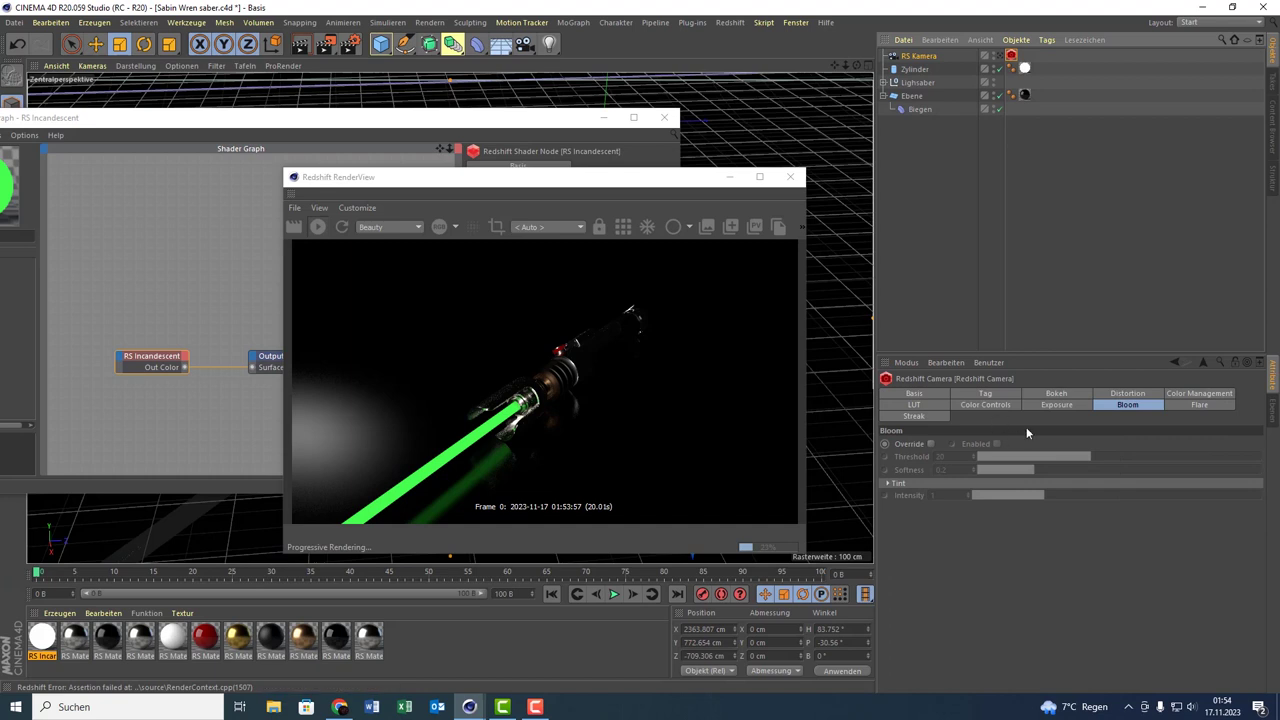
left_click(1120, 404)
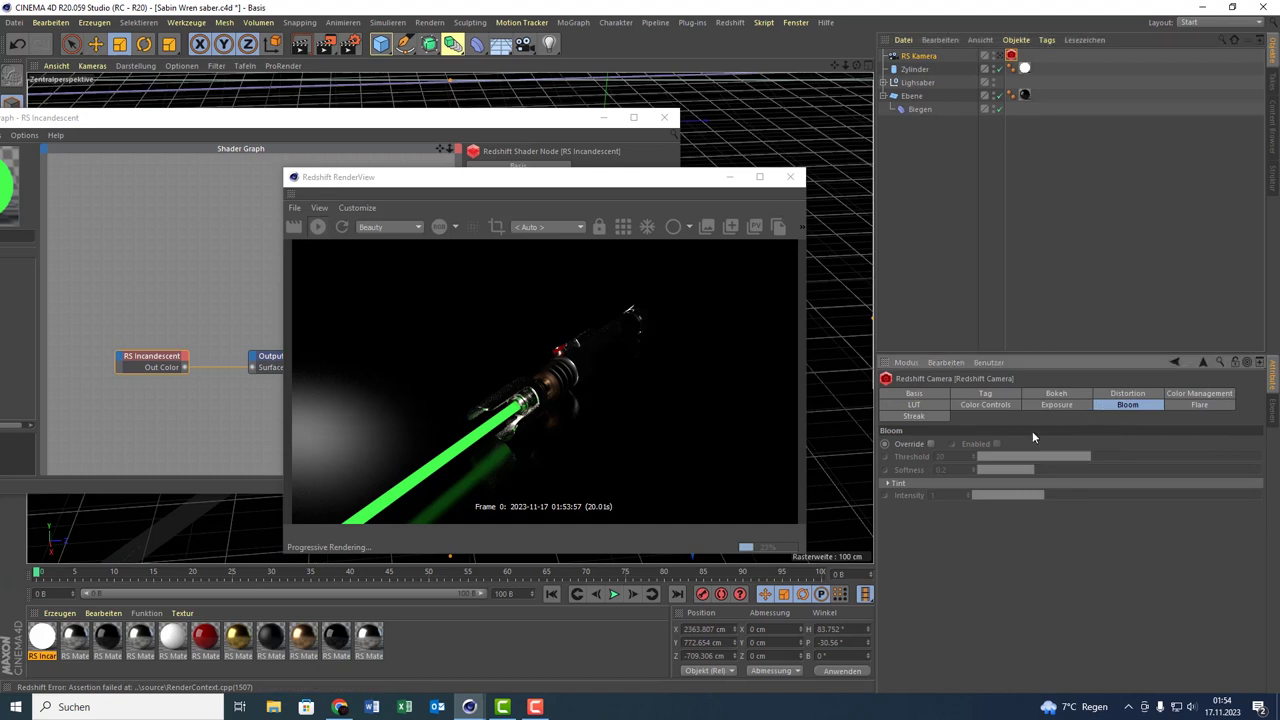
left_click(931, 443)
left_click(995, 443)
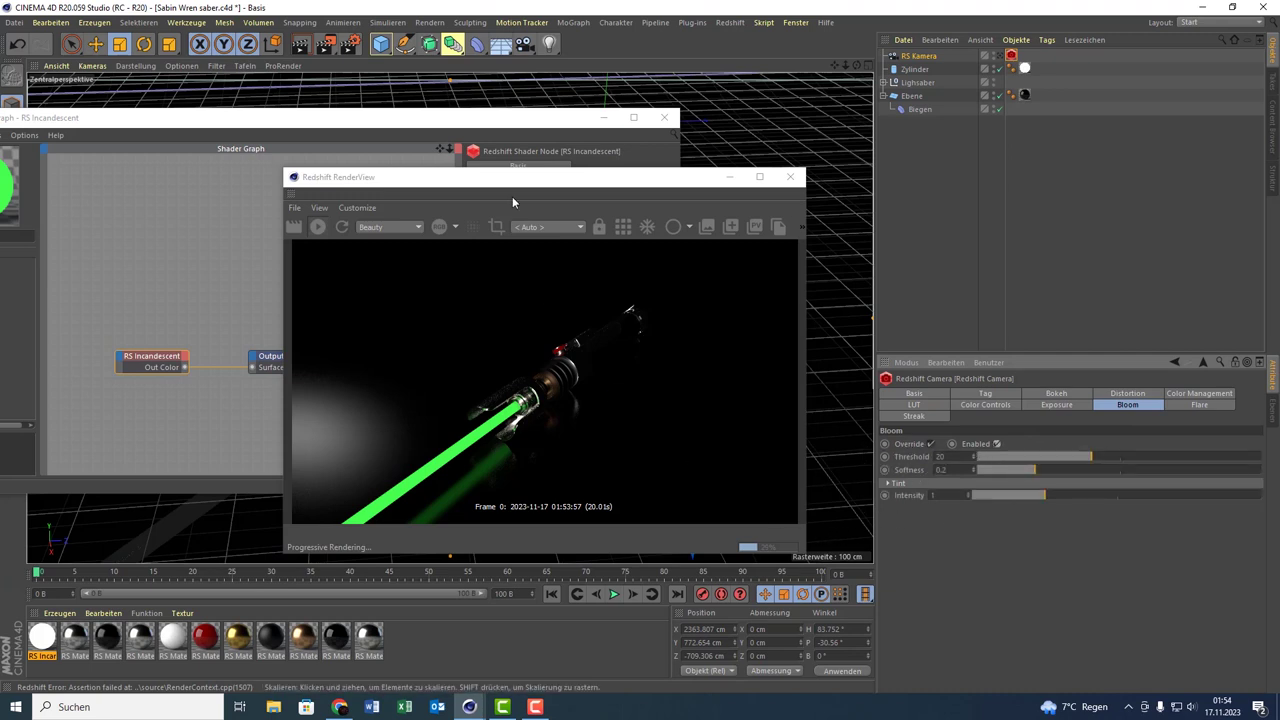
- Rearrange the render preview and shader graph windows to uncover the camera and glow settings
left_click_drag(577, 185, 1013, 84)
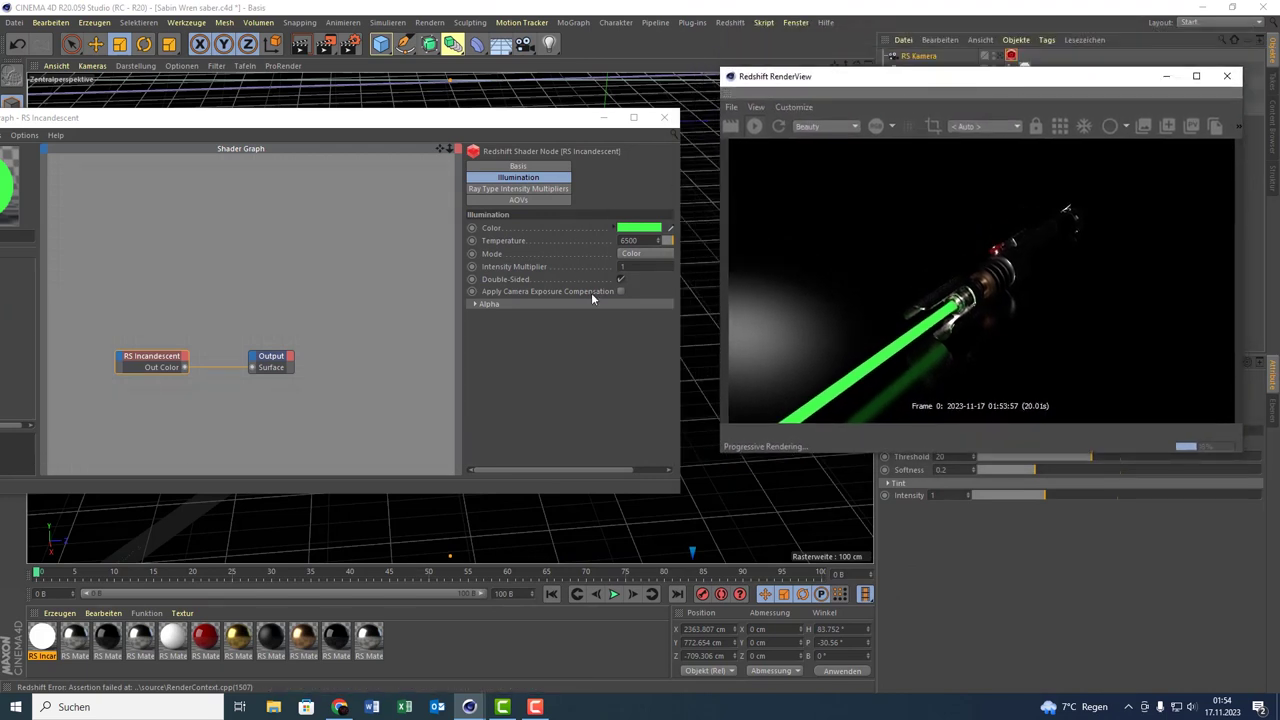
left_click_drag(579, 123, 537, 124)
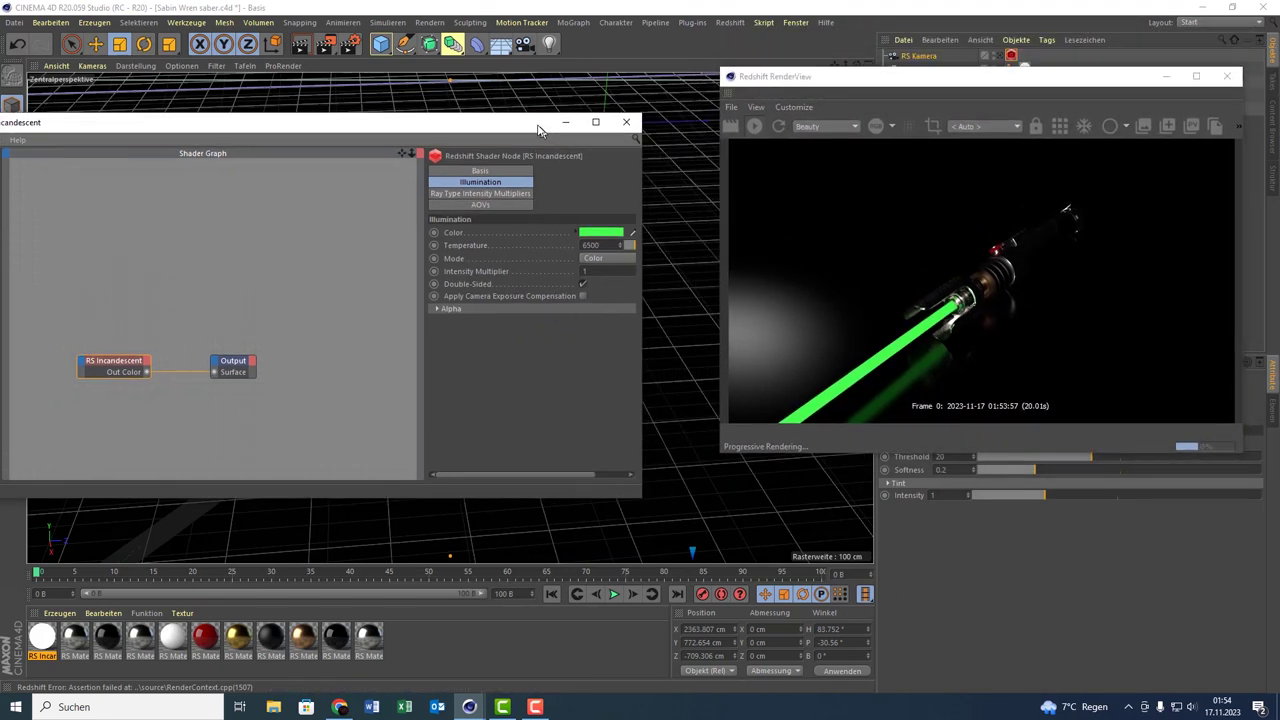
left_click_drag(955, 78, 780, 400)
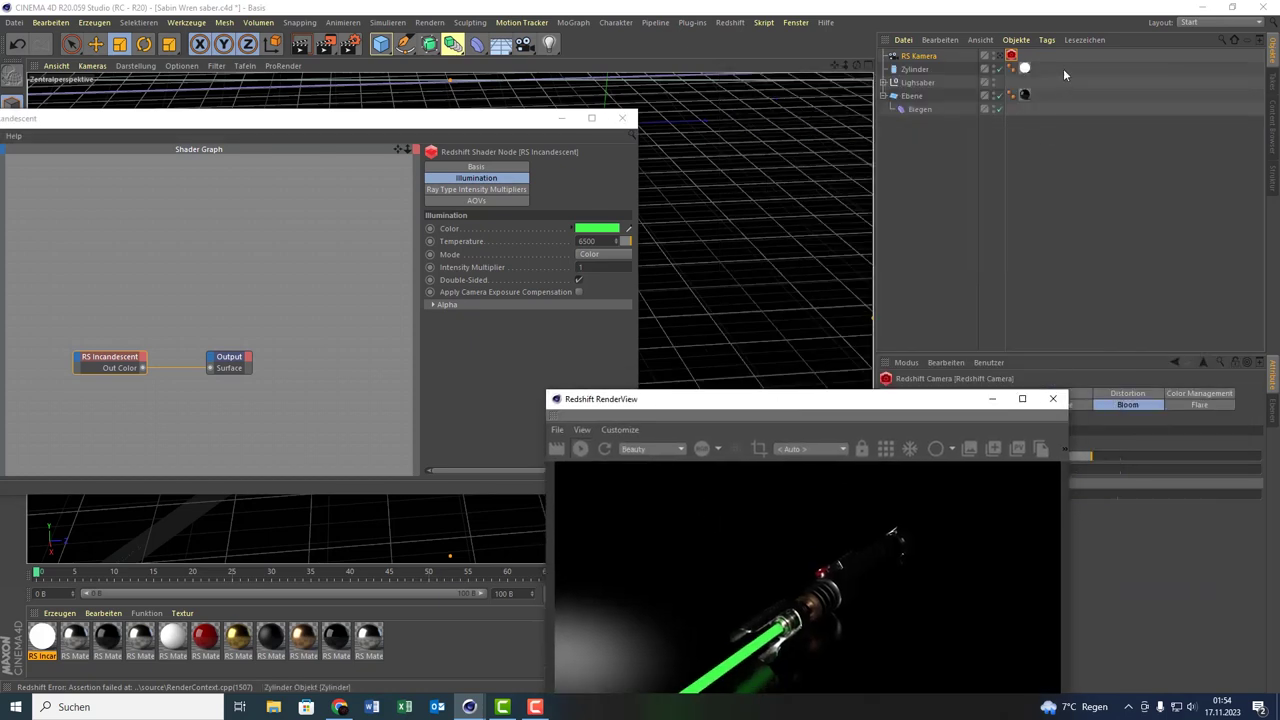
left_click(1002, 56)
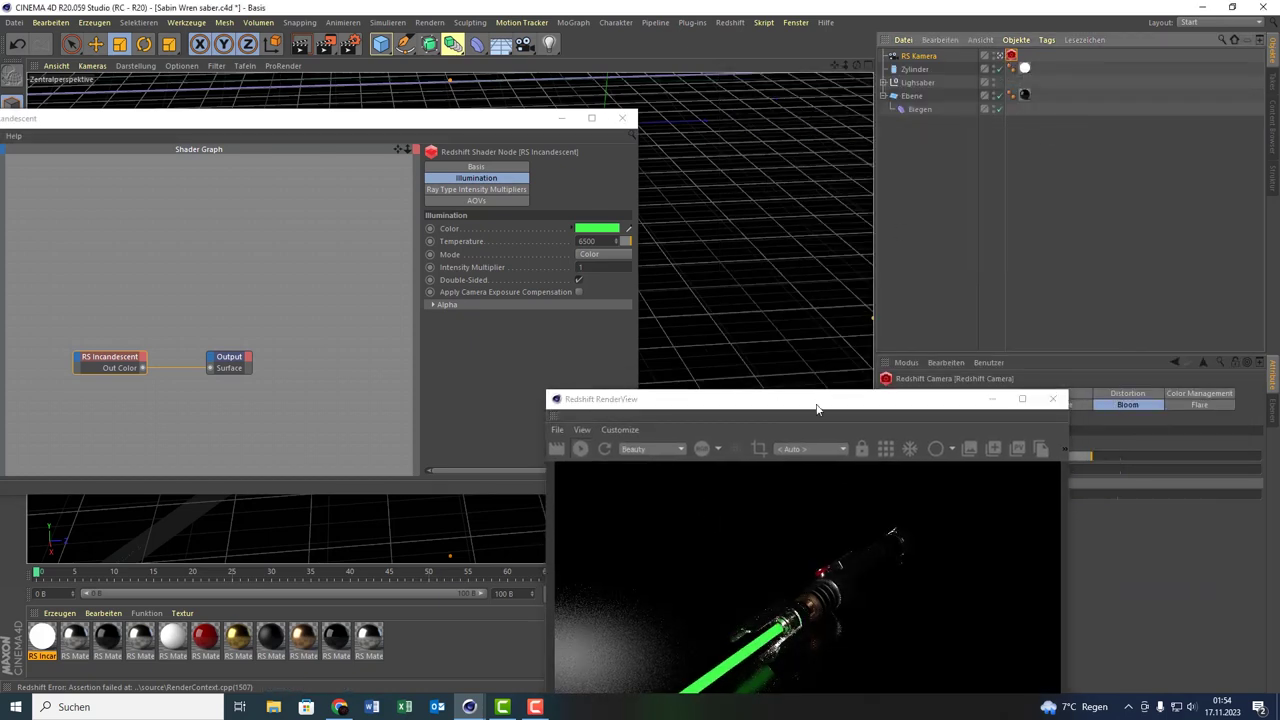
left_click_drag(817, 400, 845, 160)
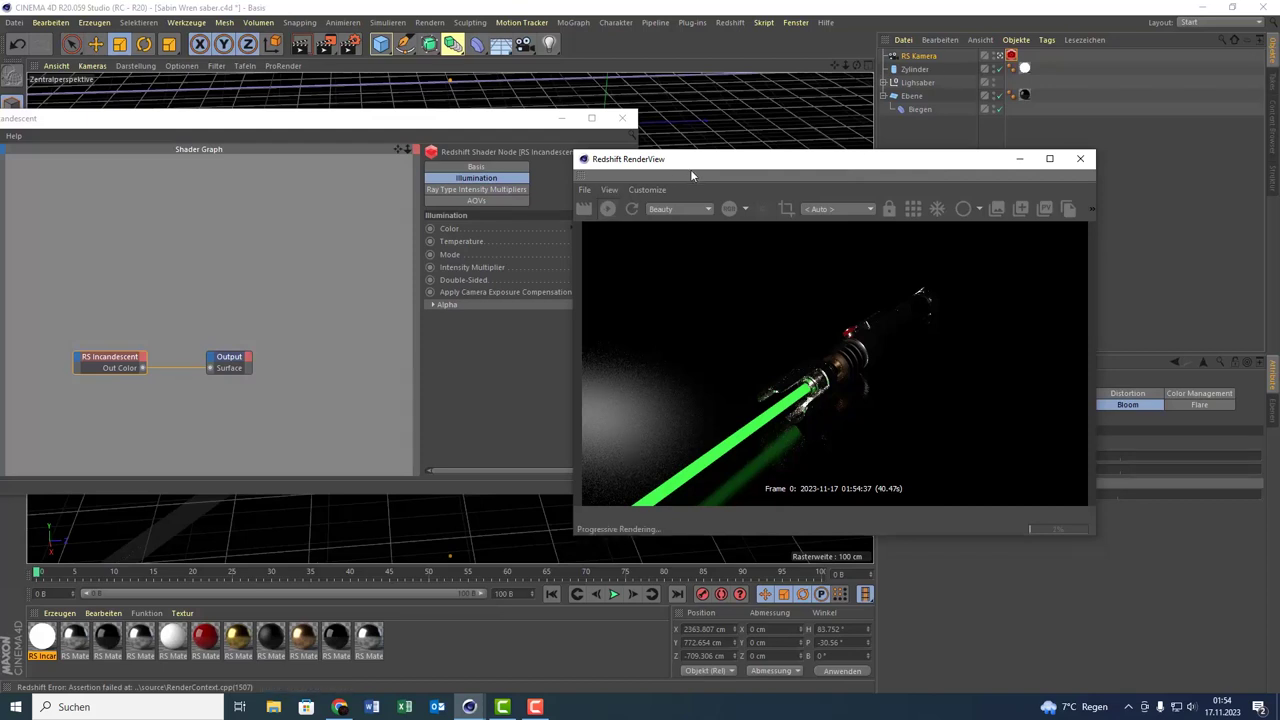
left_click_drag(699, 162, 872, 93)
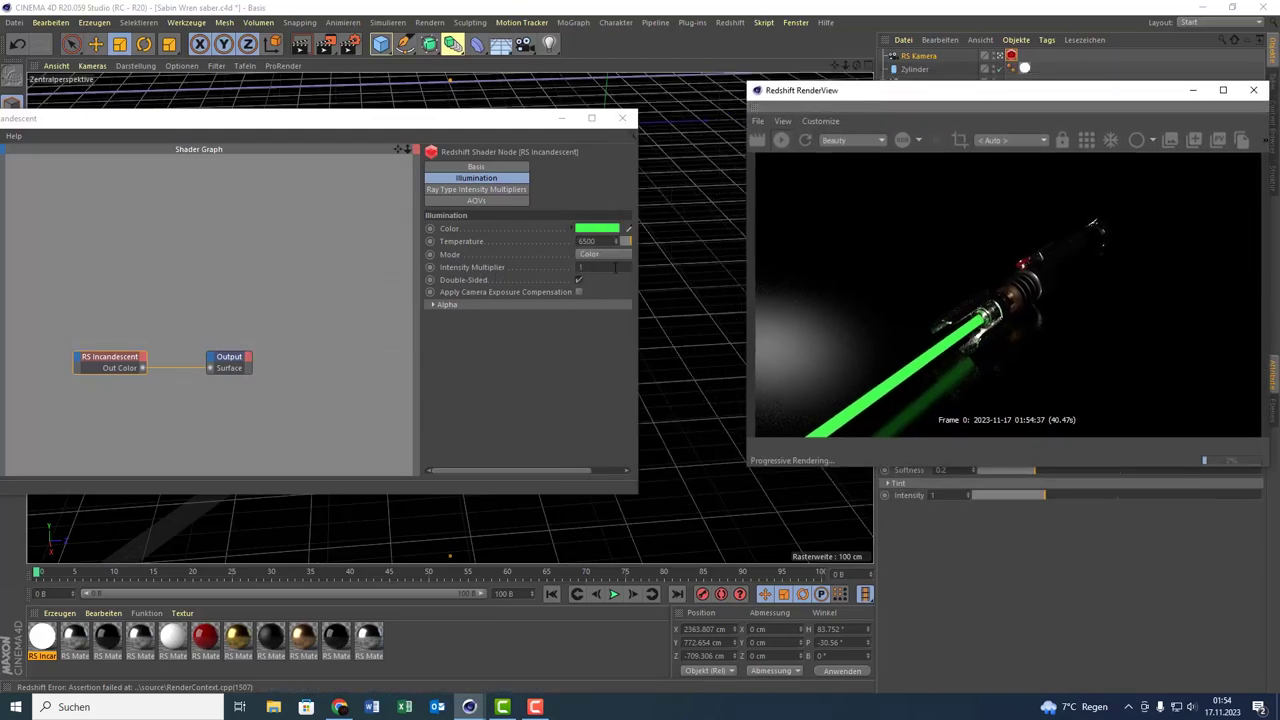
- Set Intensity Multiplier to 8 and enable Apply Camera Exposure Compensation
left_click(612, 267)
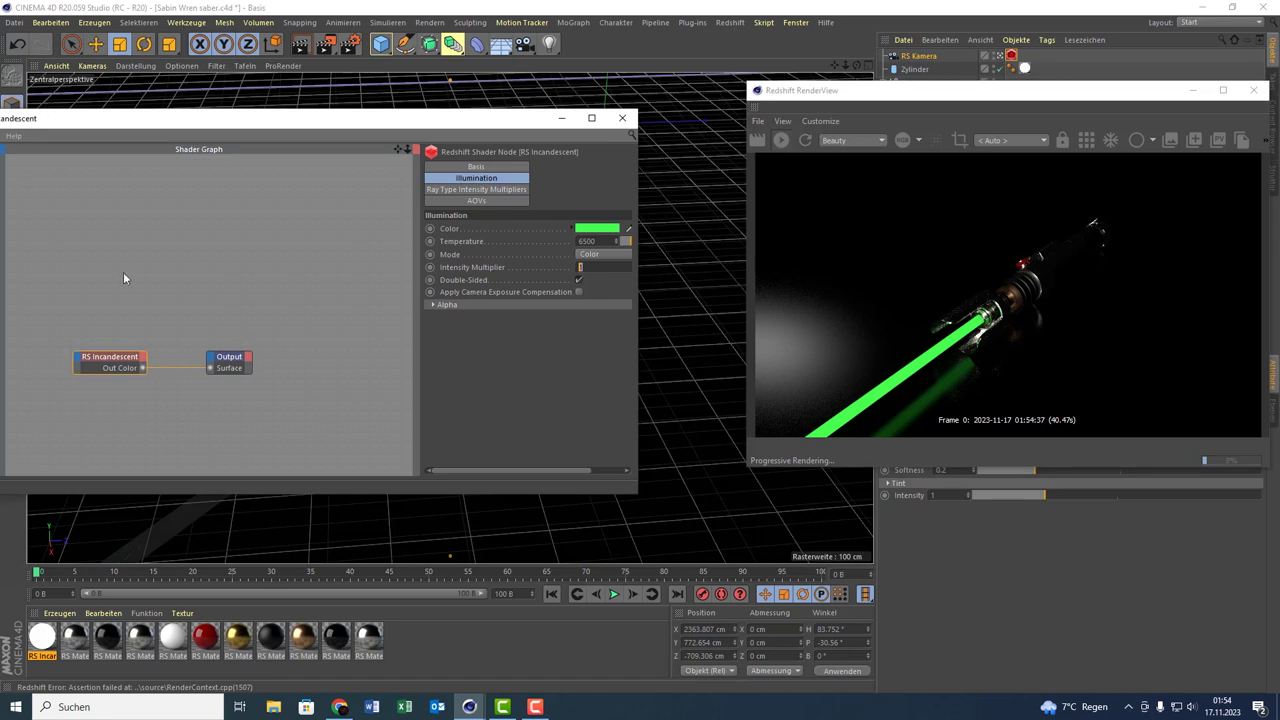
type("5")
left_click(796, 147)
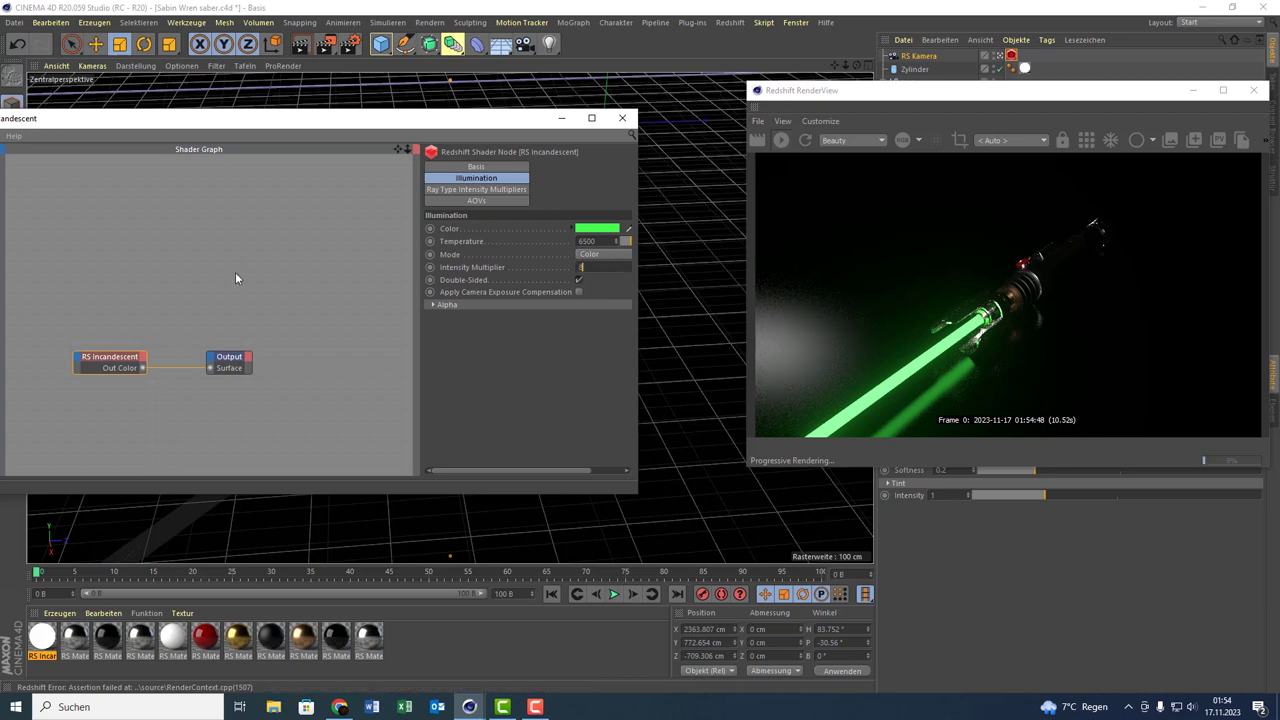
key("Return")
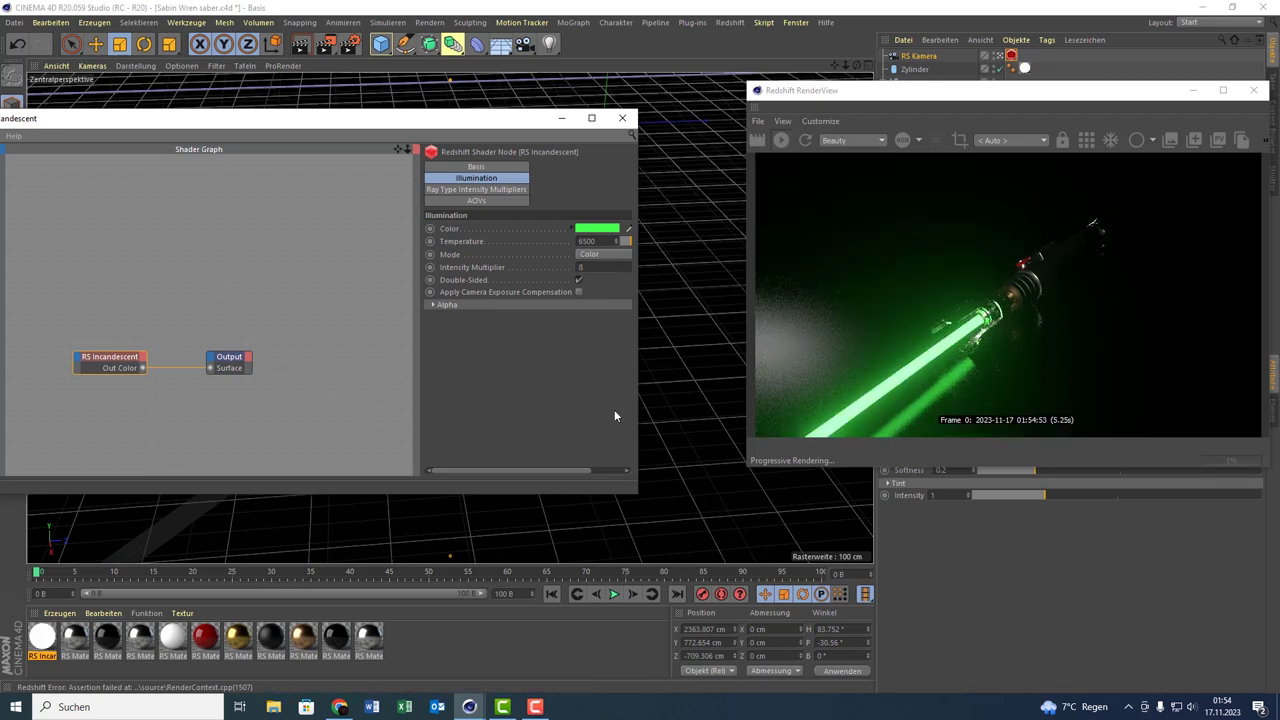
left_click(578, 292)
- Show the blade cylinder's texture tag properties and move the render preview back to the right
left_click_drag(912, 98, 311, 194)
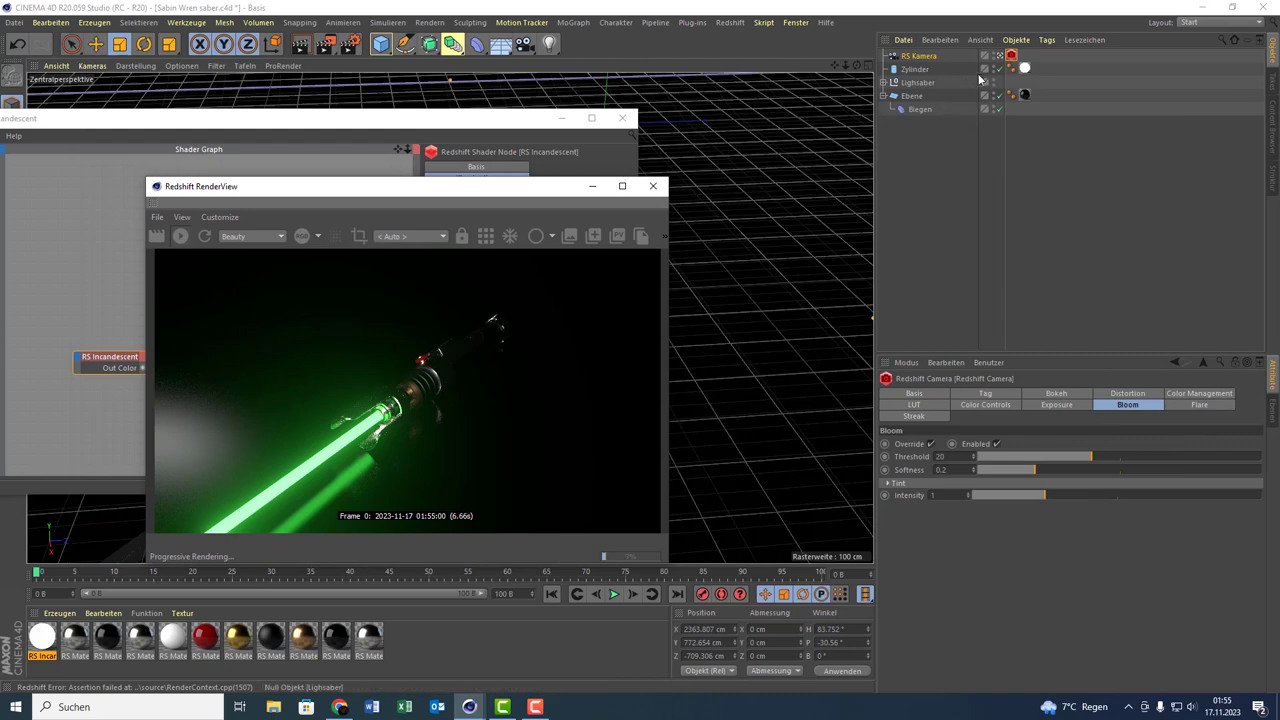
left_click(1024, 68)
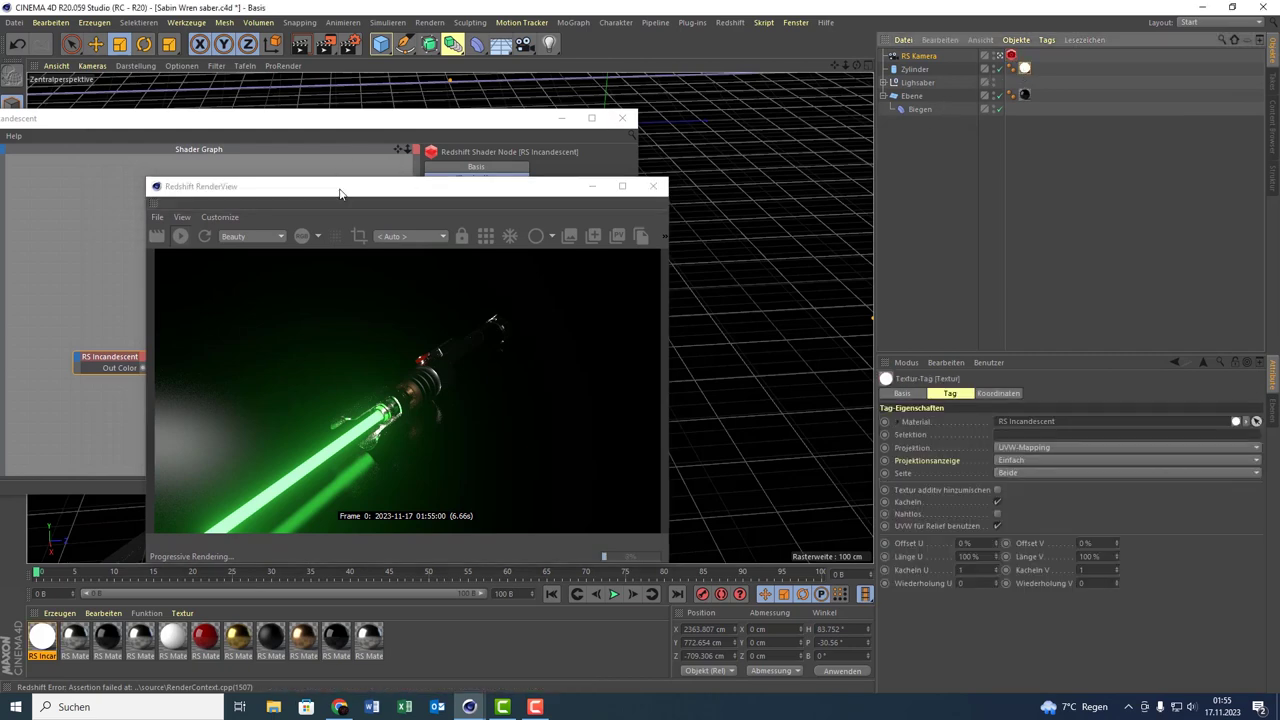
left_click_drag(343, 188, 887, 102)
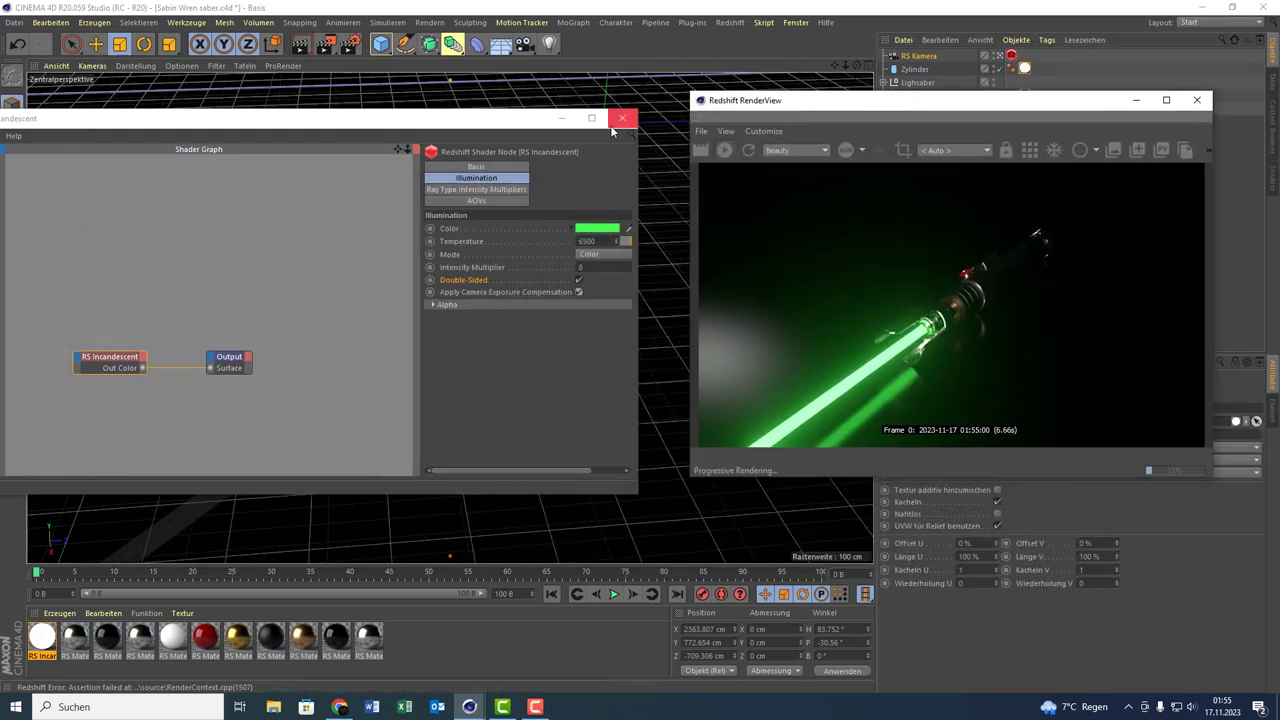
mouse_move(845, 104)
left_mouse_down()
mouse_move(1059, 138)
mouse_move(804, 118)
left_mouse_up()
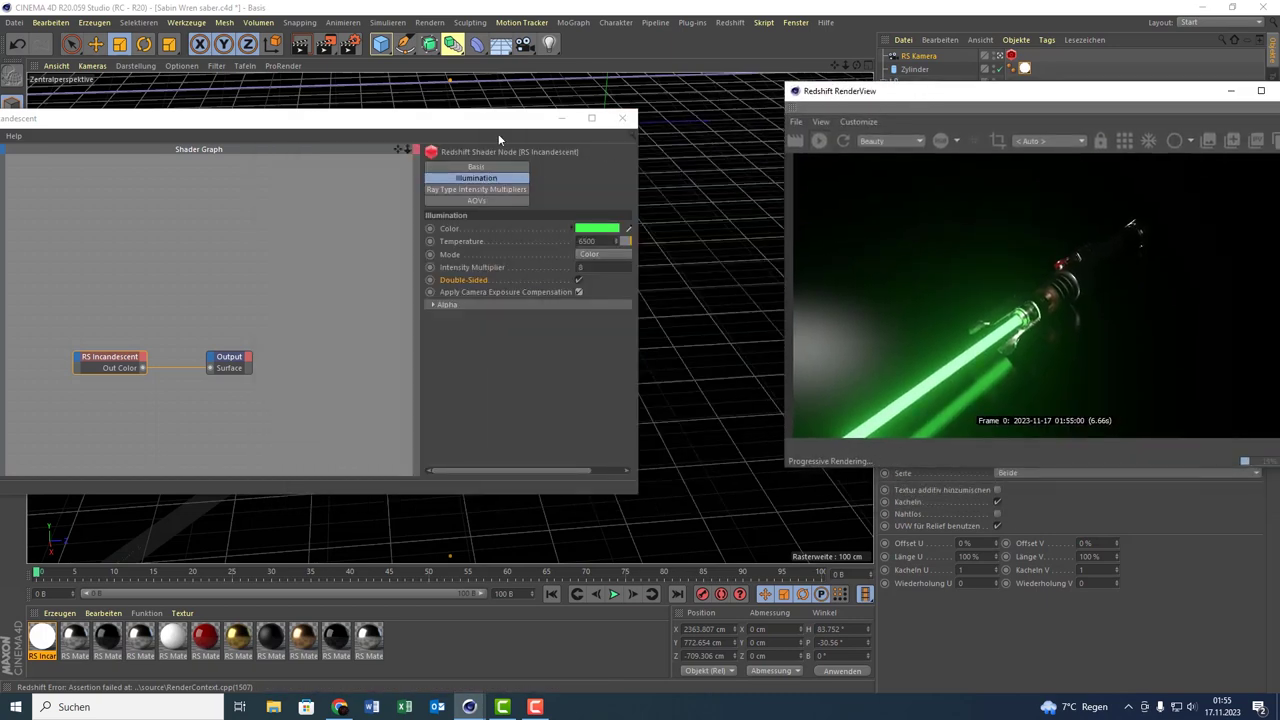
- Try a blue hue for the RS Incandescent blade colour
left_click(592, 229)
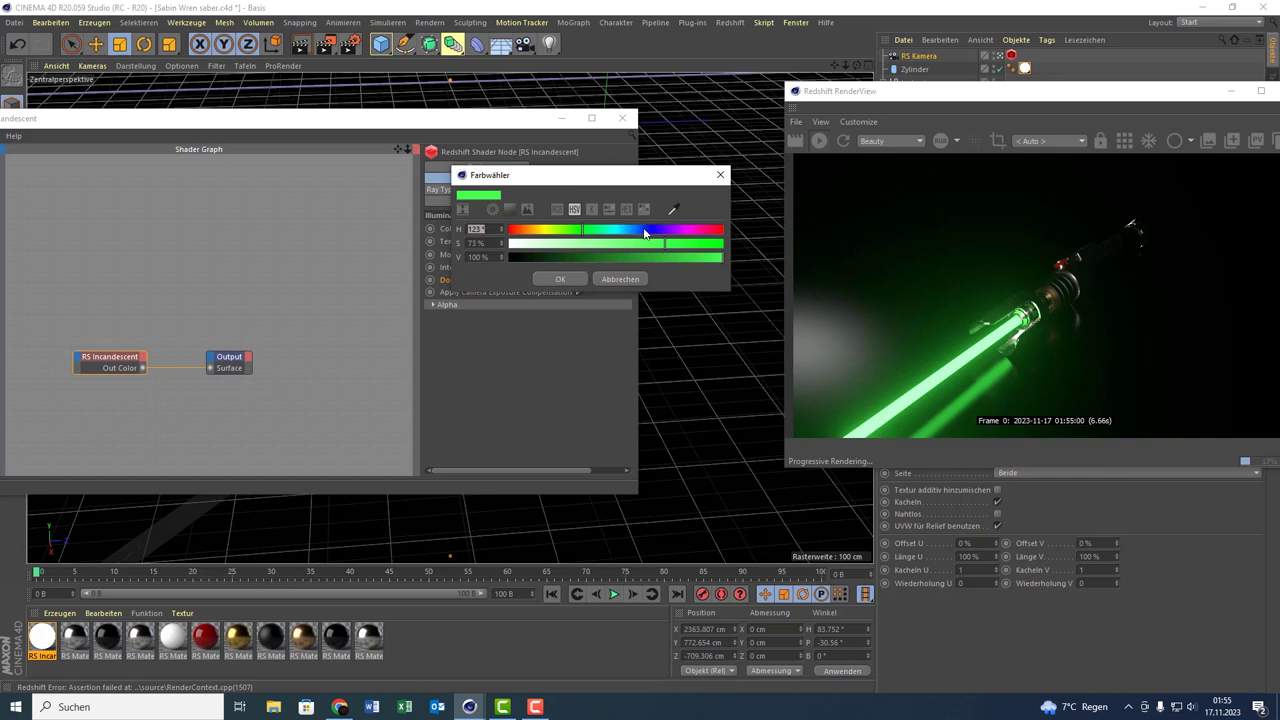
left_click_drag(645, 230, 641, 237)
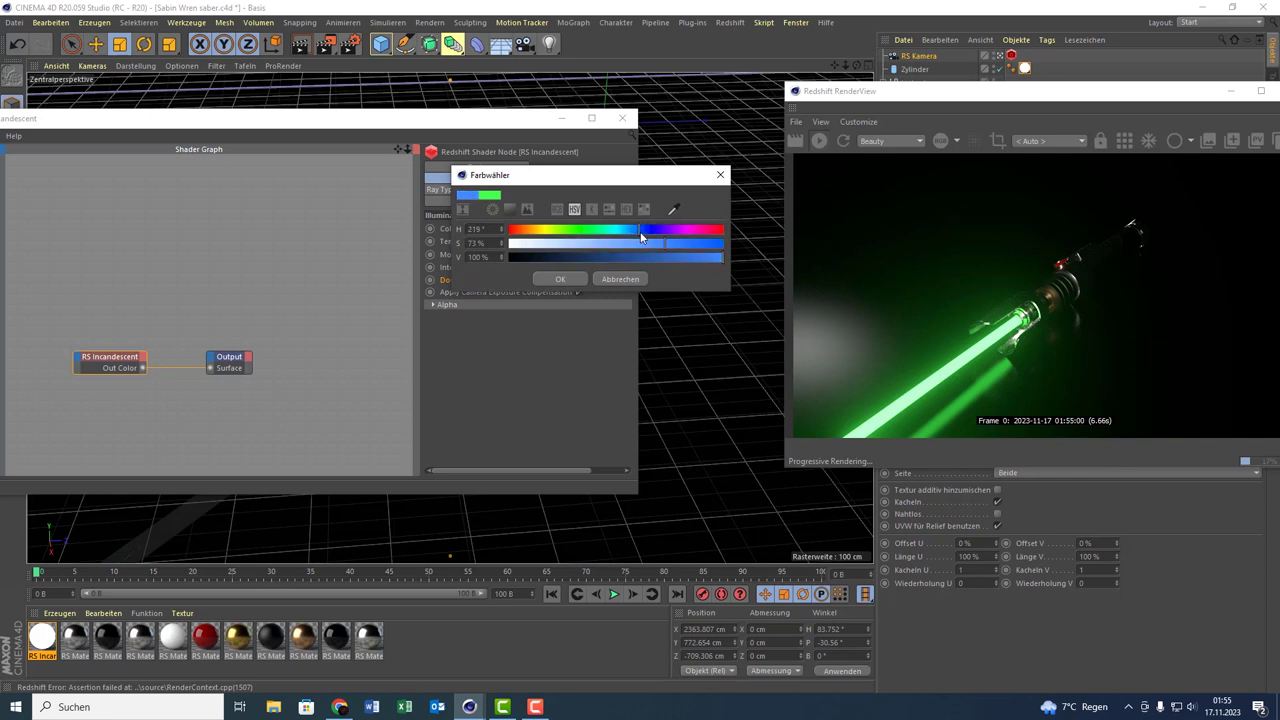
left_click_drag(639, 231, 637, 230)
left_click(572, 280)
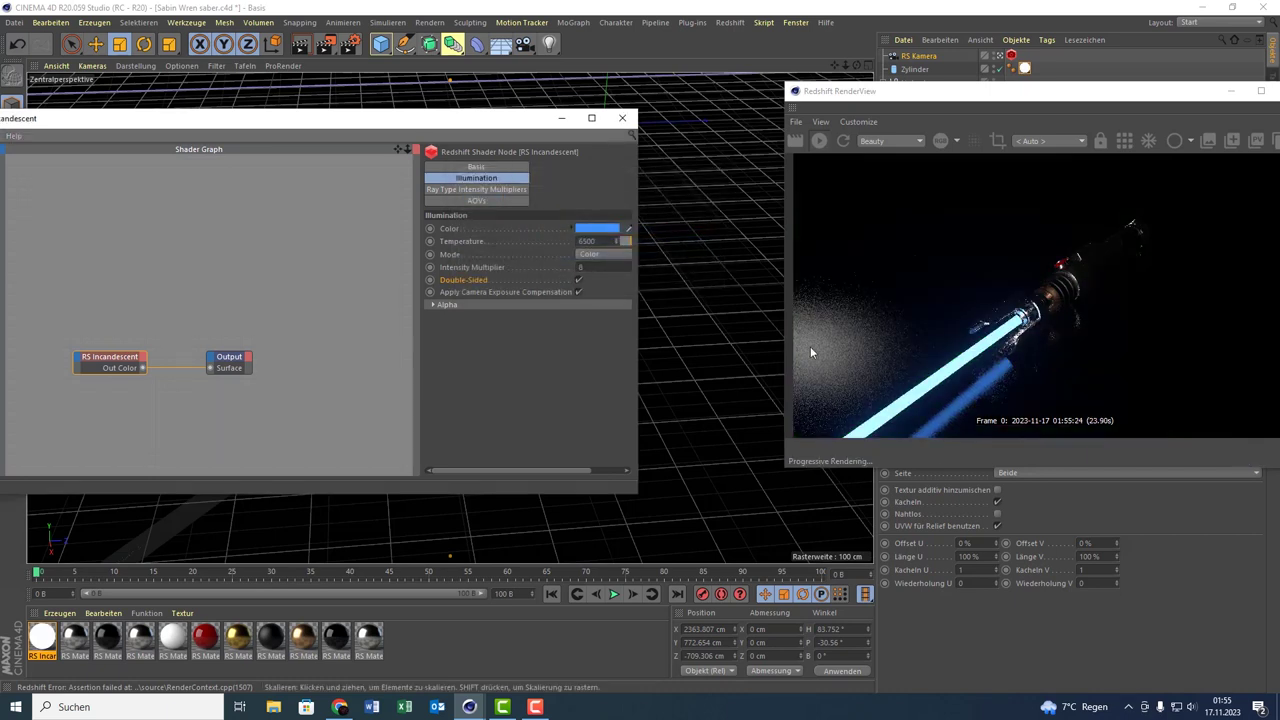
- Shift the blade colour hue back to green
left_click(587, 231)
left_click(577, 226)
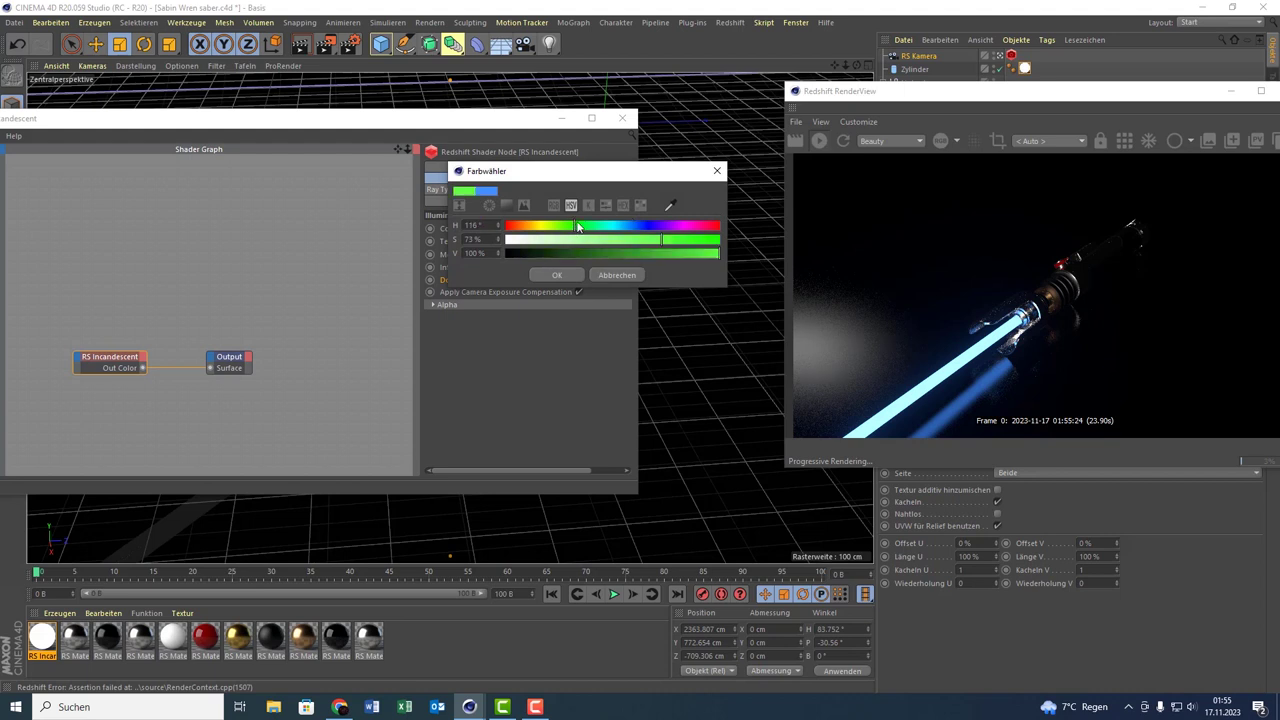
left_click_drag(577, 226, 579, 227)
left_click(562, 277)
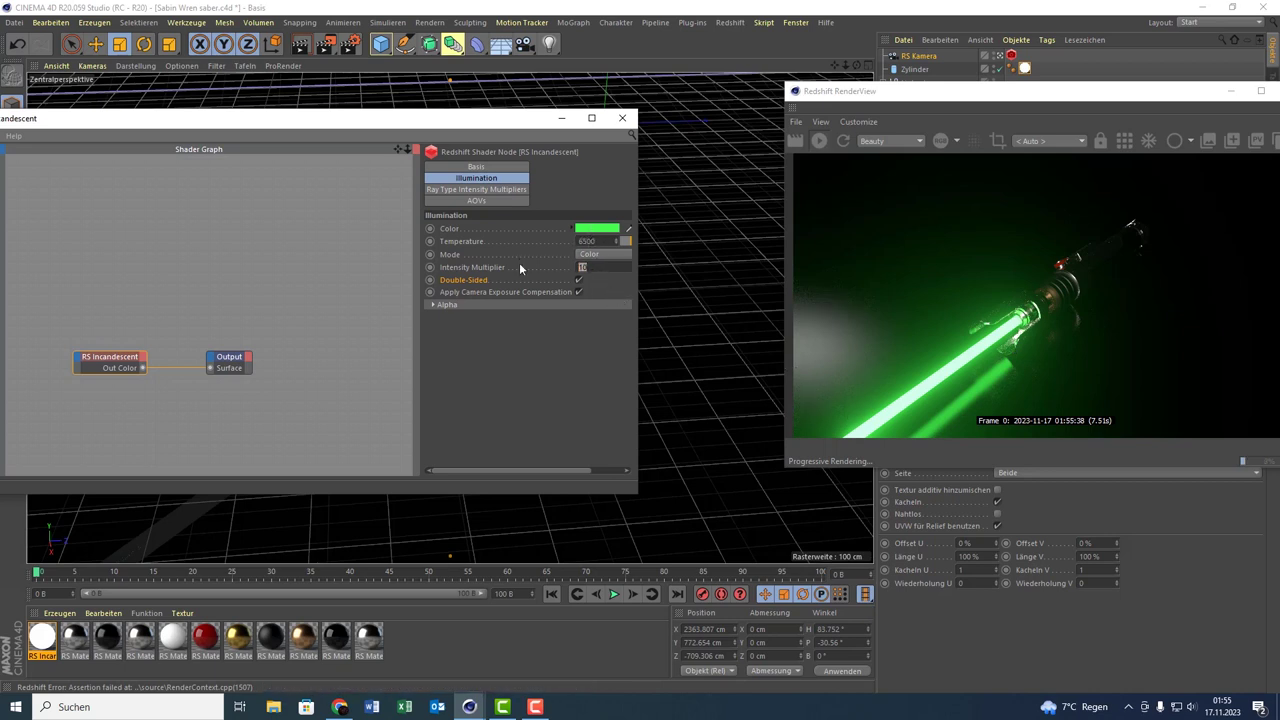
- Set Intensity Multiplier back to 8, then close the Shader Graph and RenderView windows
type("8")
key("Return")
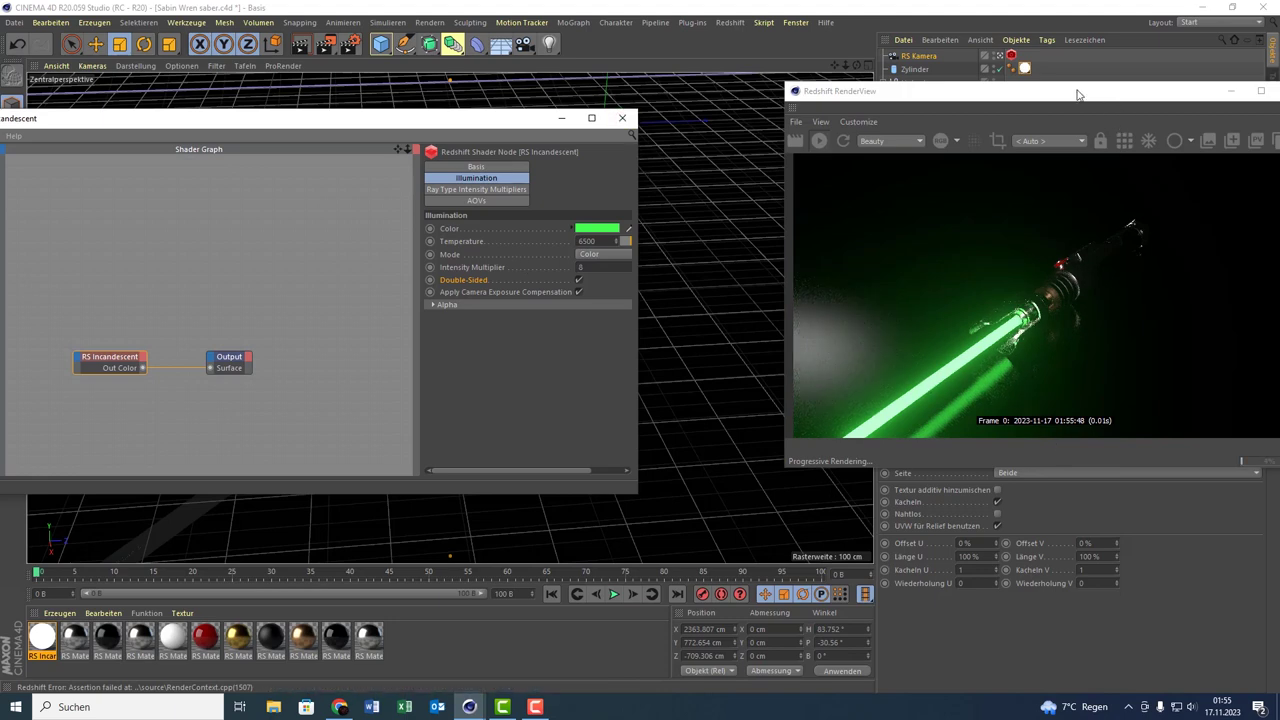
left_click_drag(1115, 107, 582, 214)
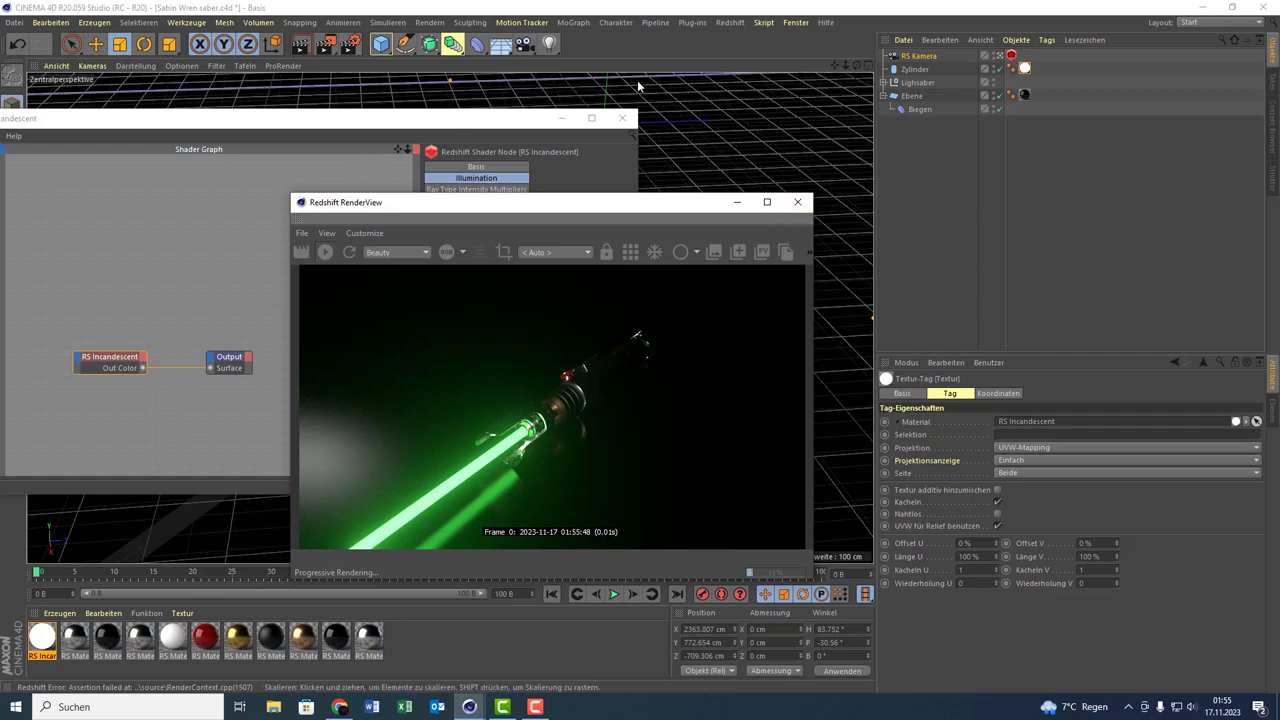
left_click(621, 119)
left_click(797, 202)
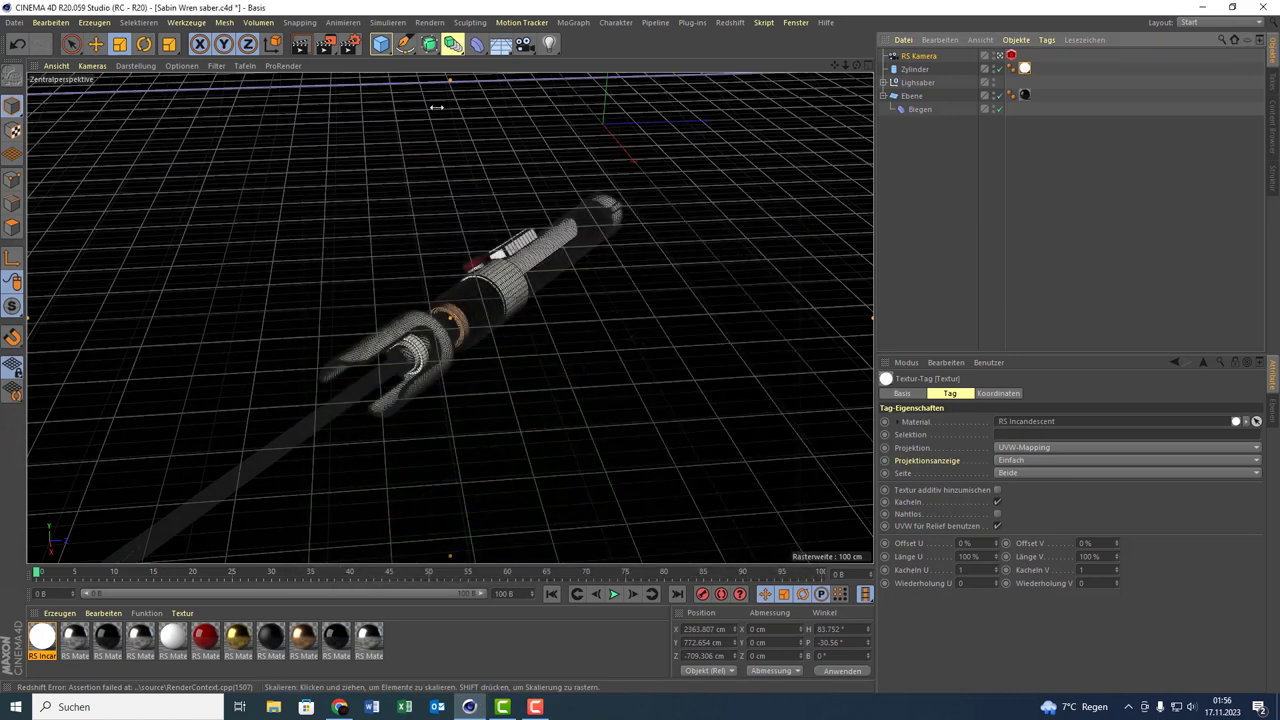
- Render with Shift+R and compare the 00:00:20, 00:03:05 and 00:00:19 renders in the Picture Viewer
left_click(322, 48)
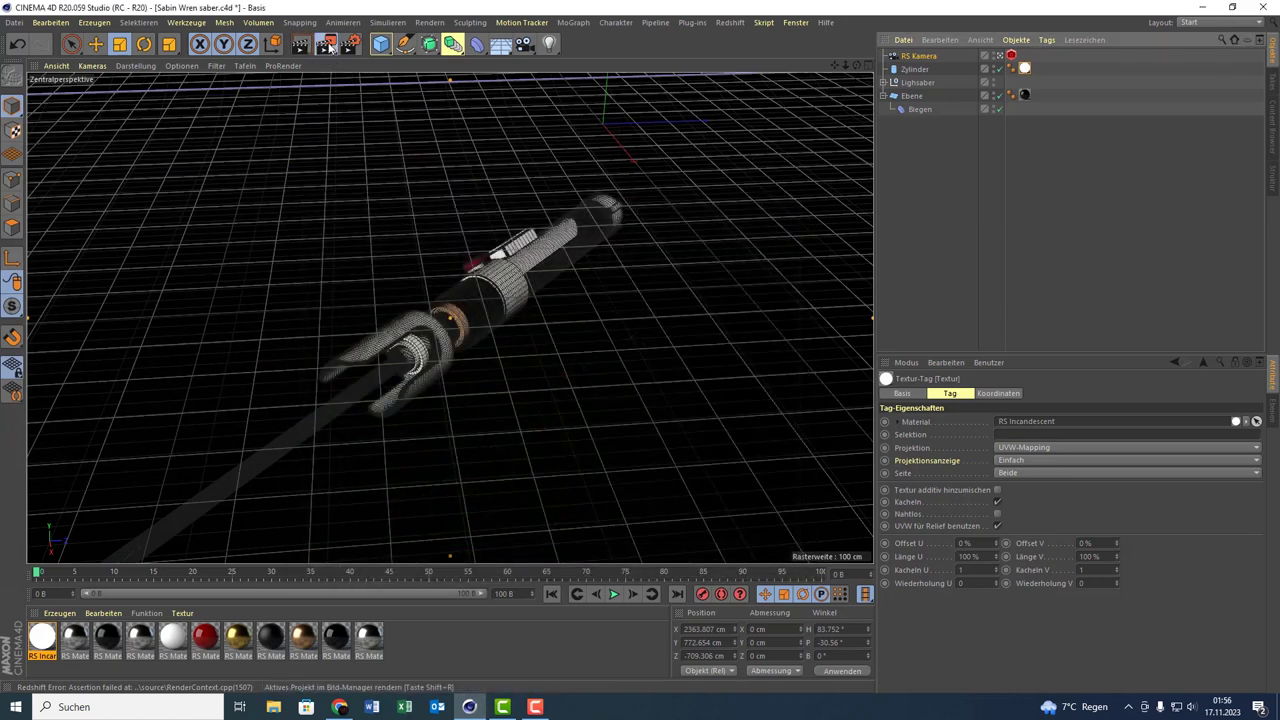
key("shift+r")
left_click(968, 279)
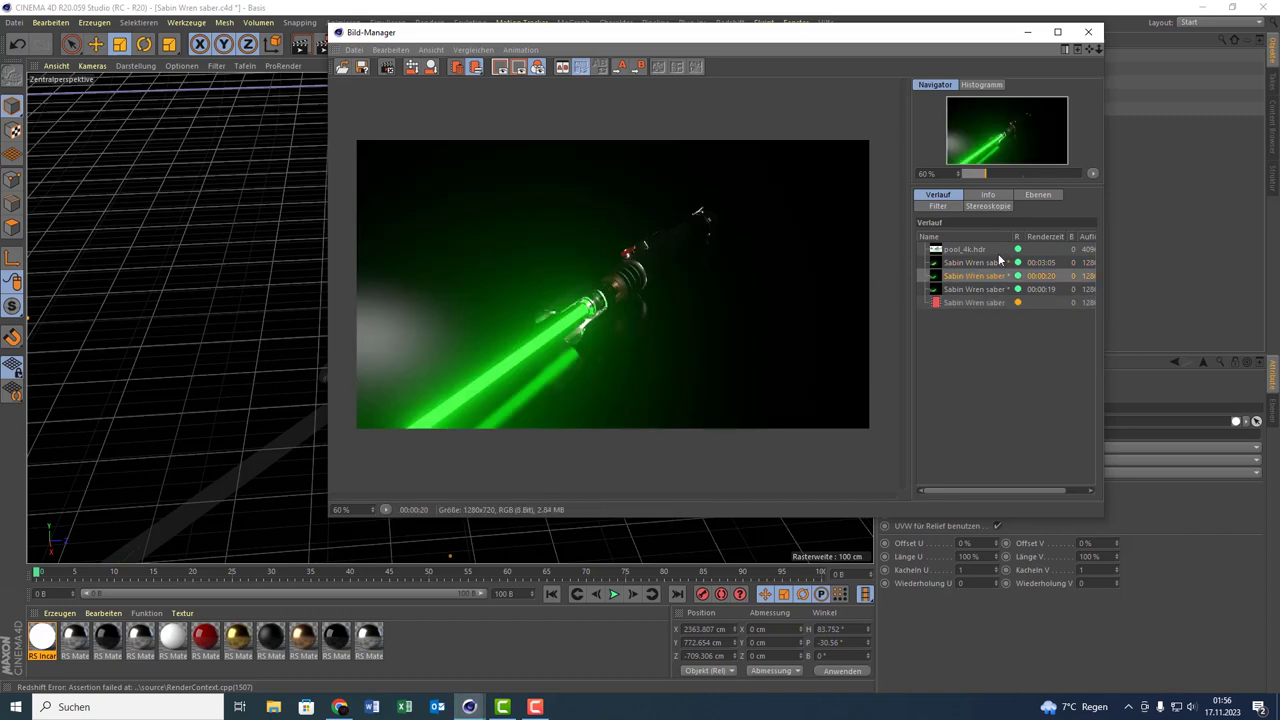
left_click(993, 263)
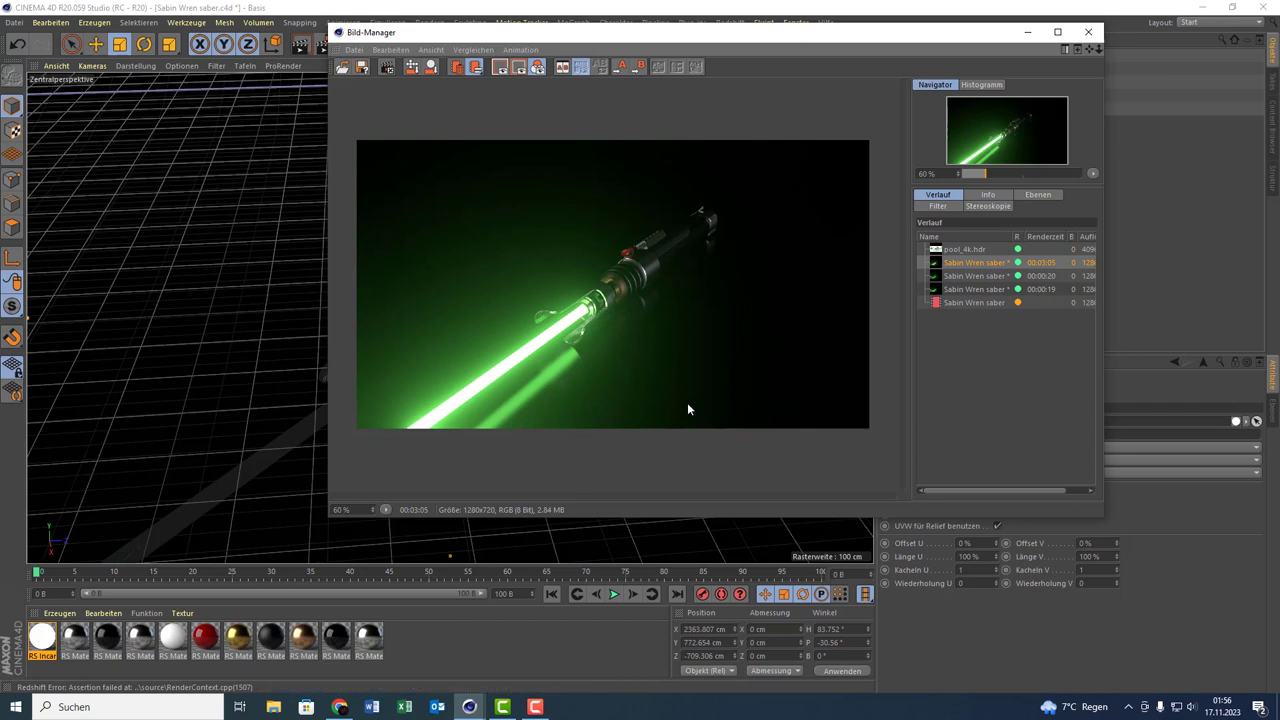
left_click(975, 291)
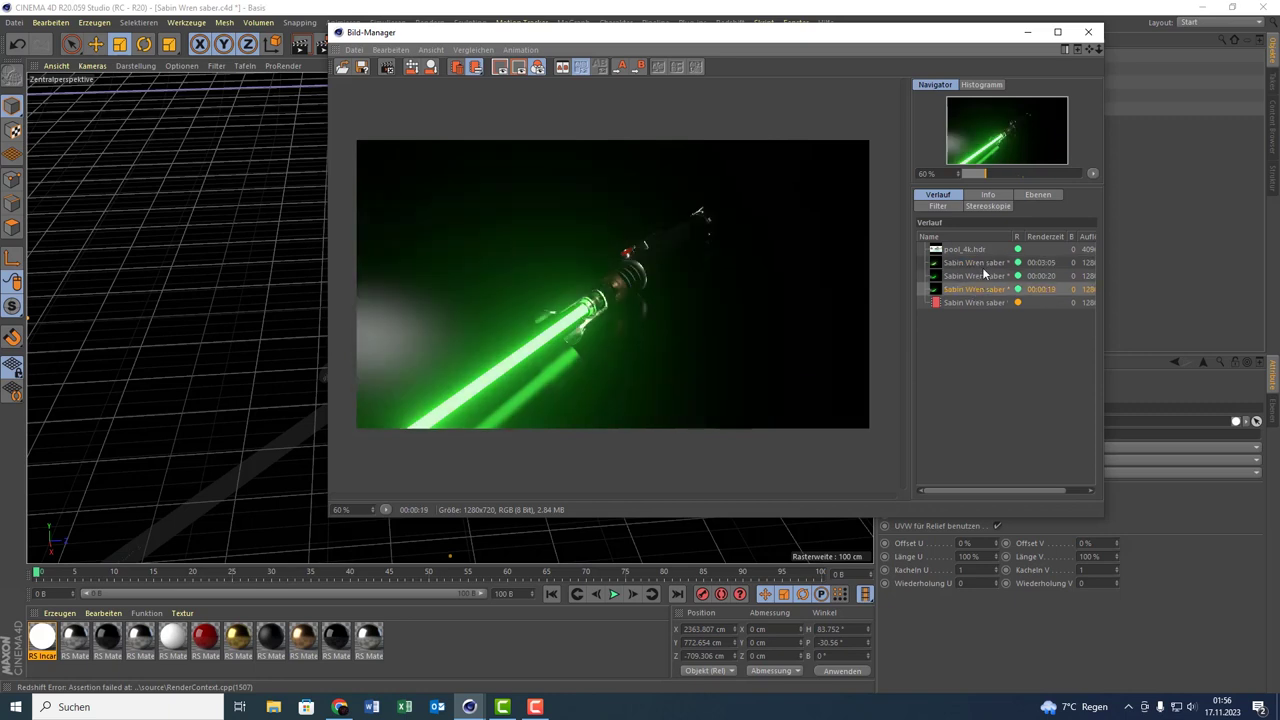
left_click(970, 302)
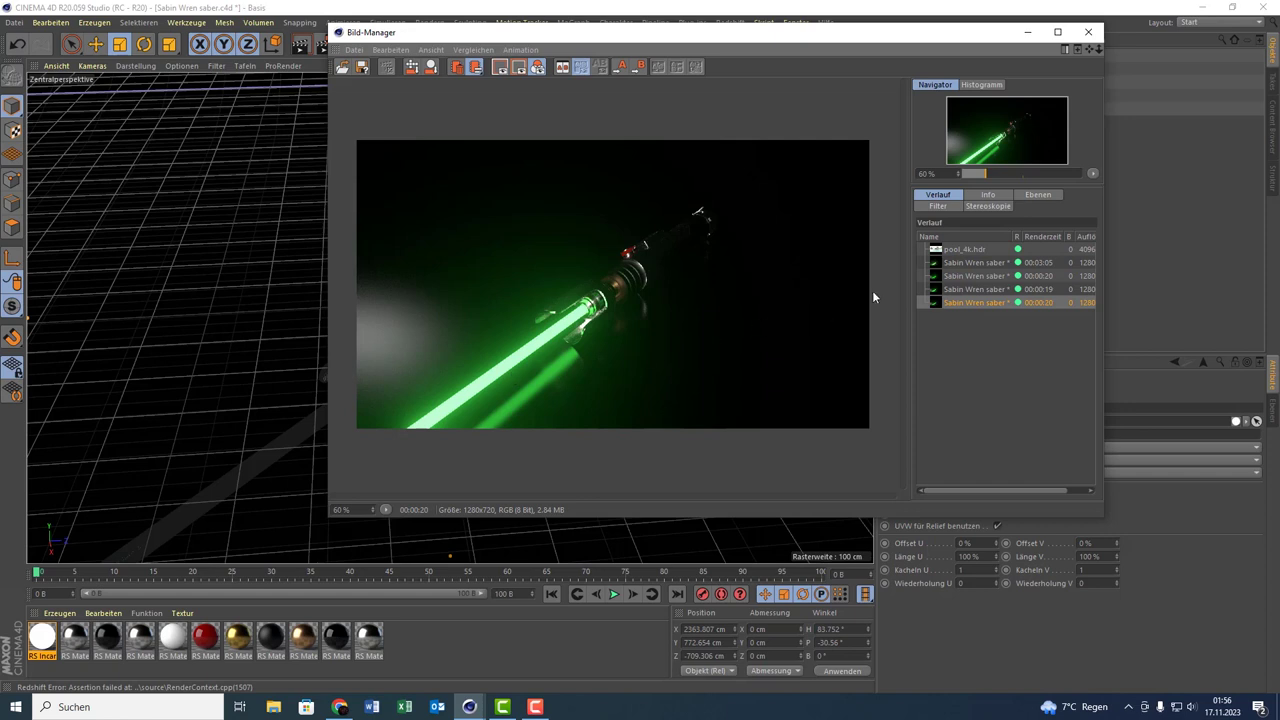
left_click(994, 264)
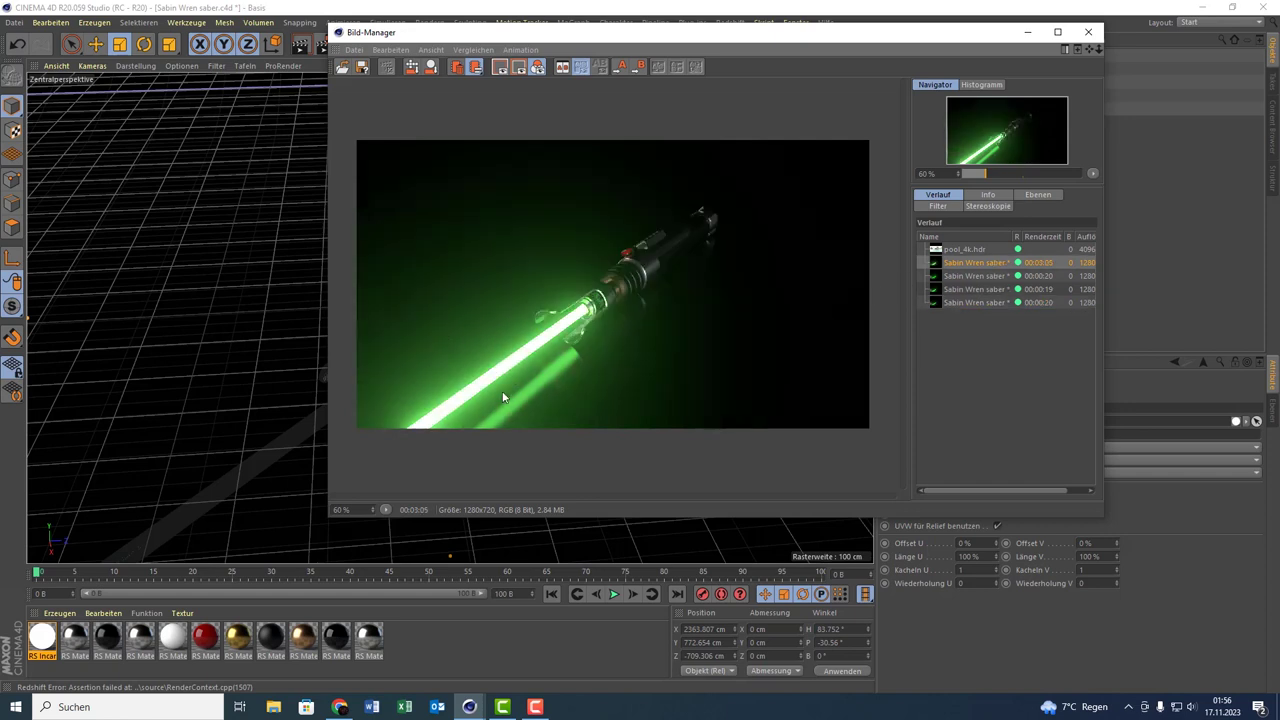
left_click(958, 303)
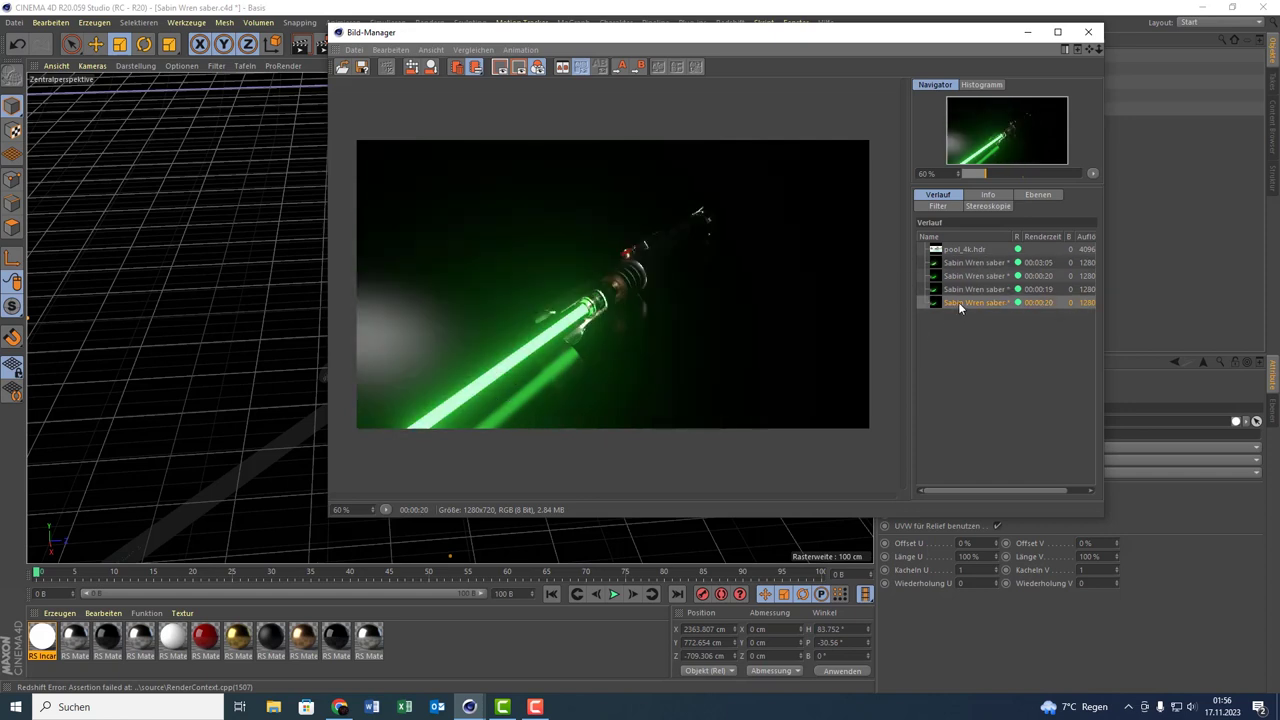
left_click(1088, 32)
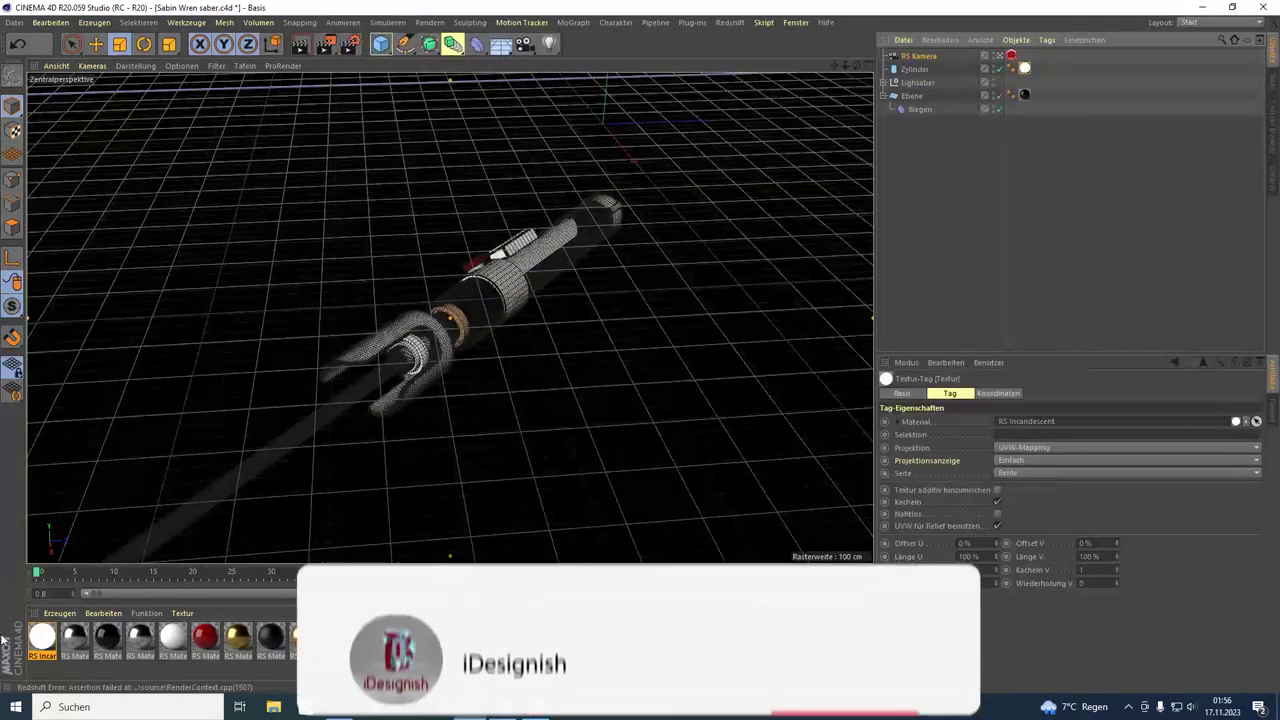
- Set the RS Incandescent Intensity Multiplier to 10 and render to the Picture Viewer
double_click(40, 636)
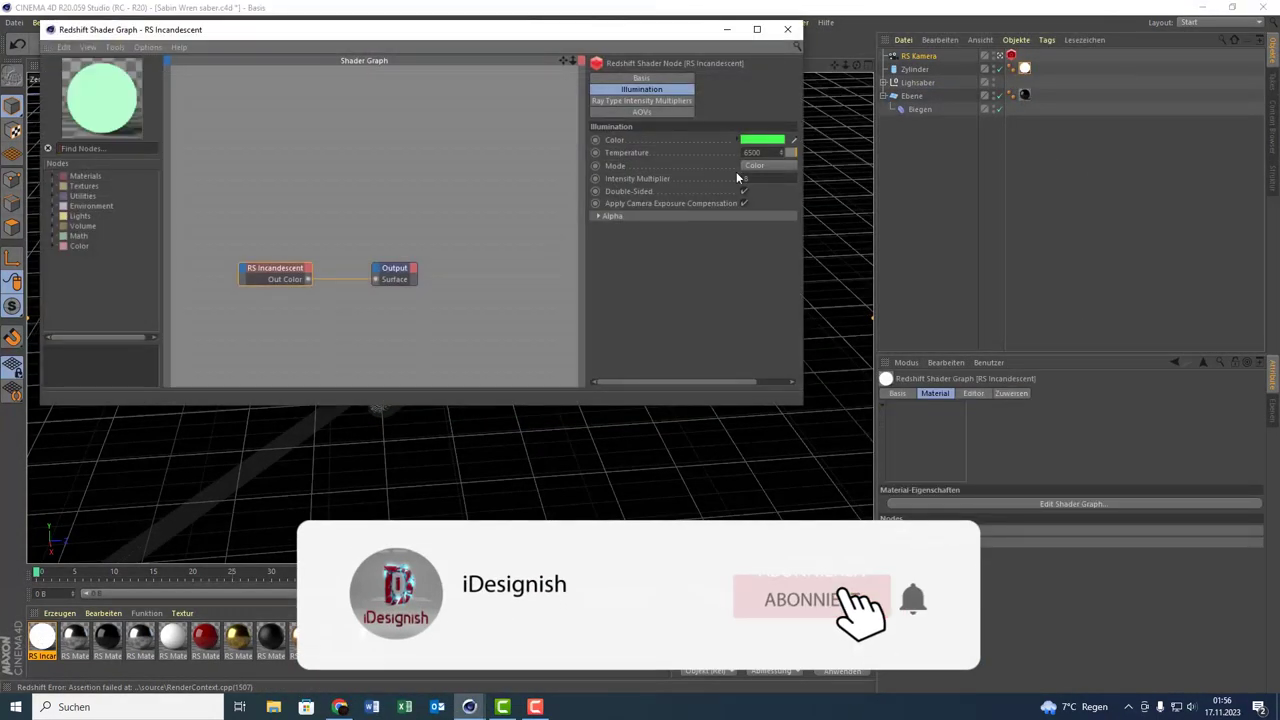
key("Return")
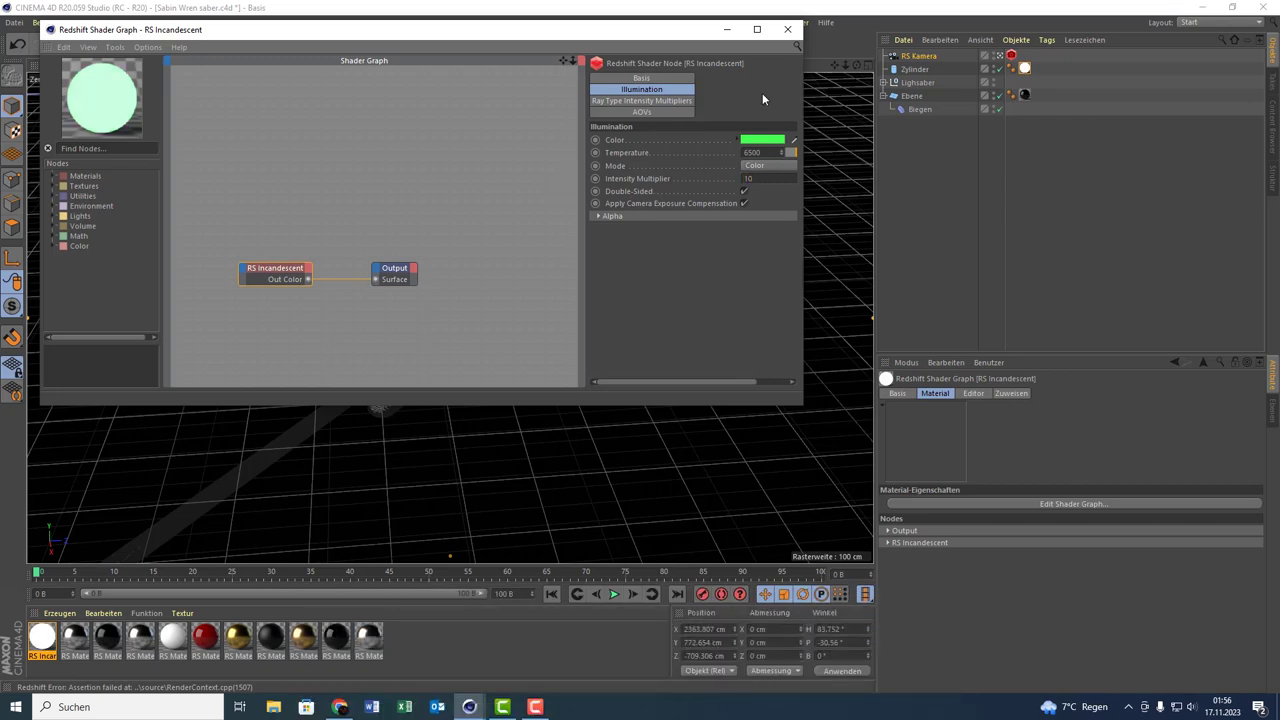
left_click(787, 29)
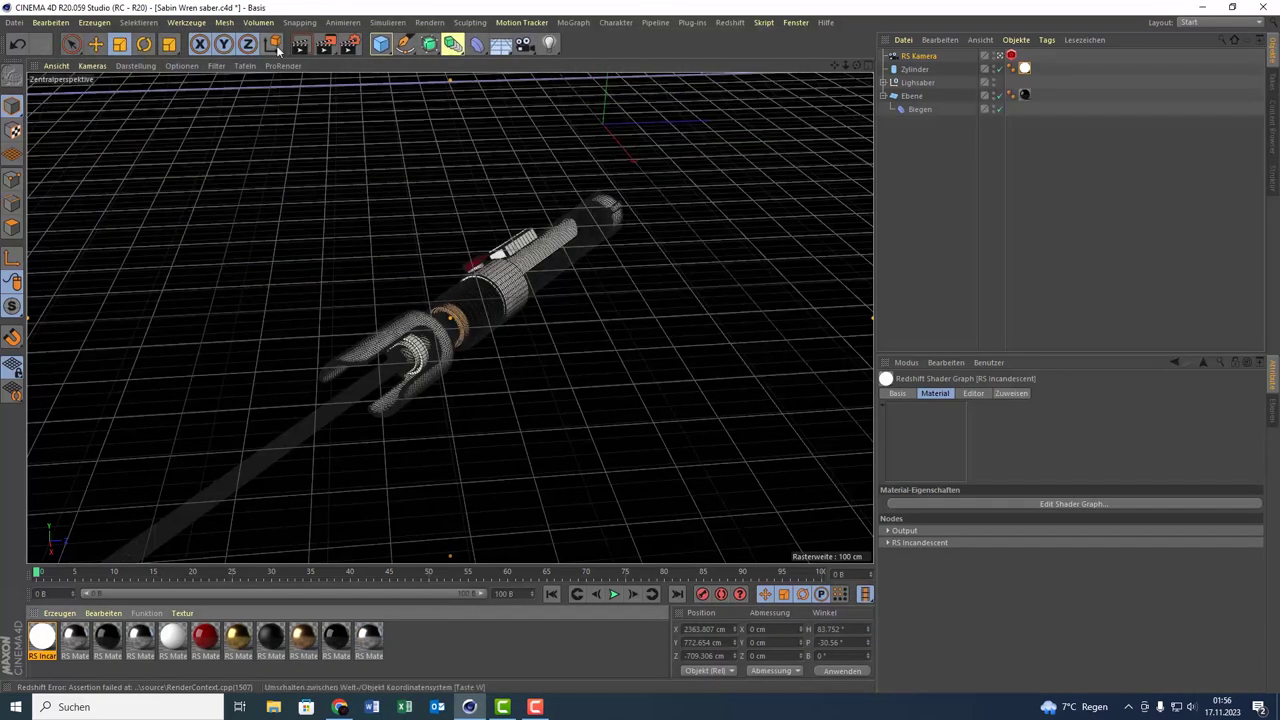
left_click(325, 44)
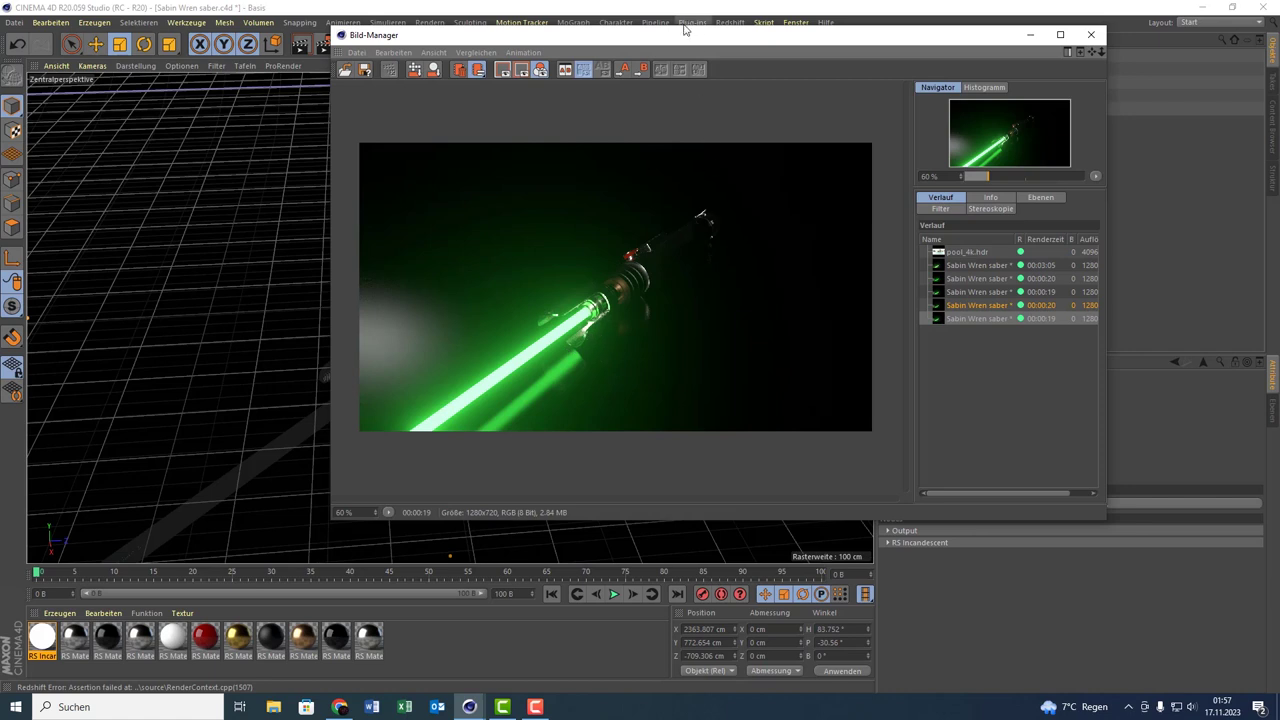
left_click_drag(677, 39, 529, 37)
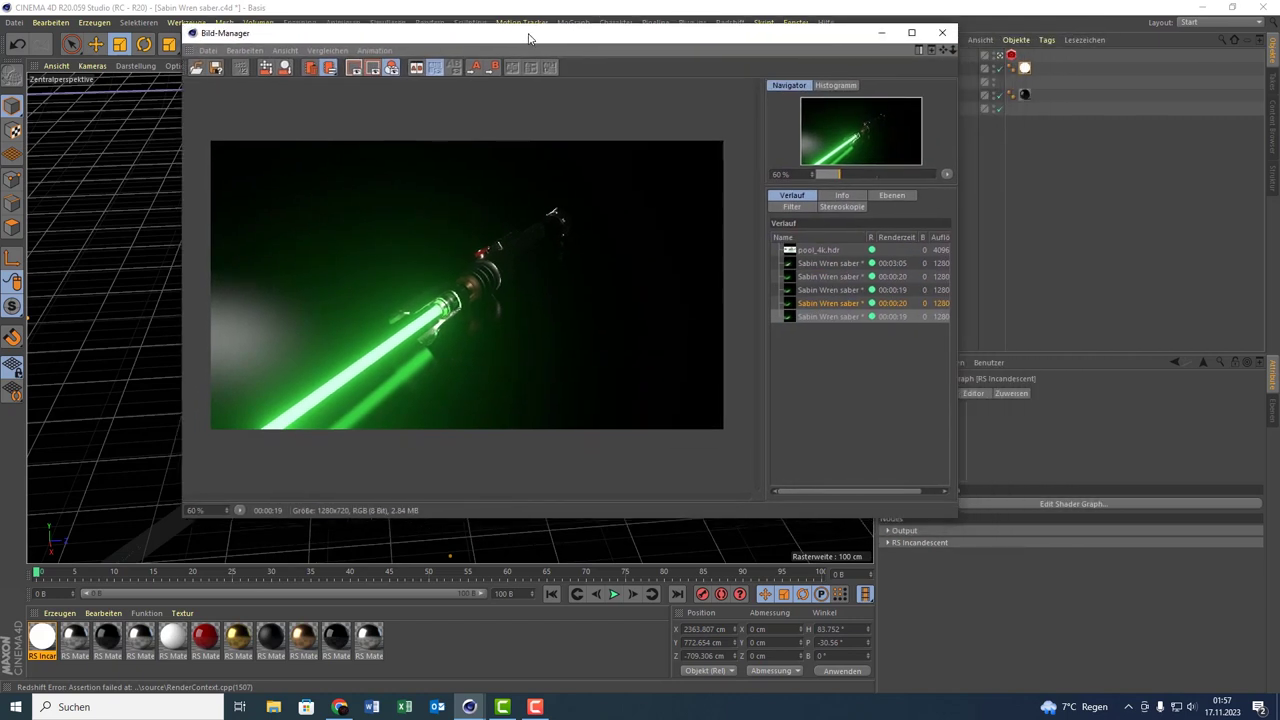